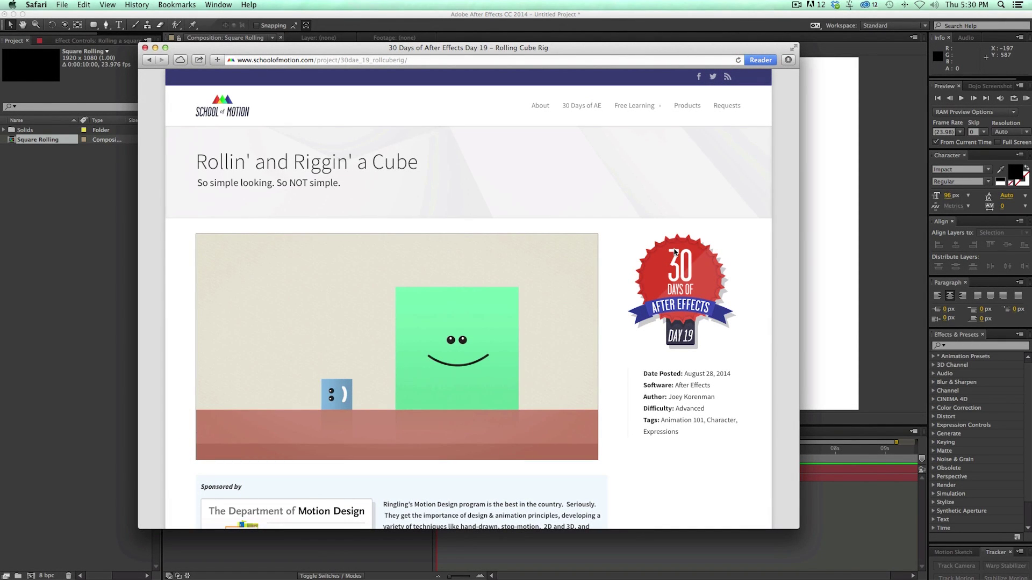
- Play a few seconds of the rolling cube animation on the web page and pause it
mouse_move(478, 297)
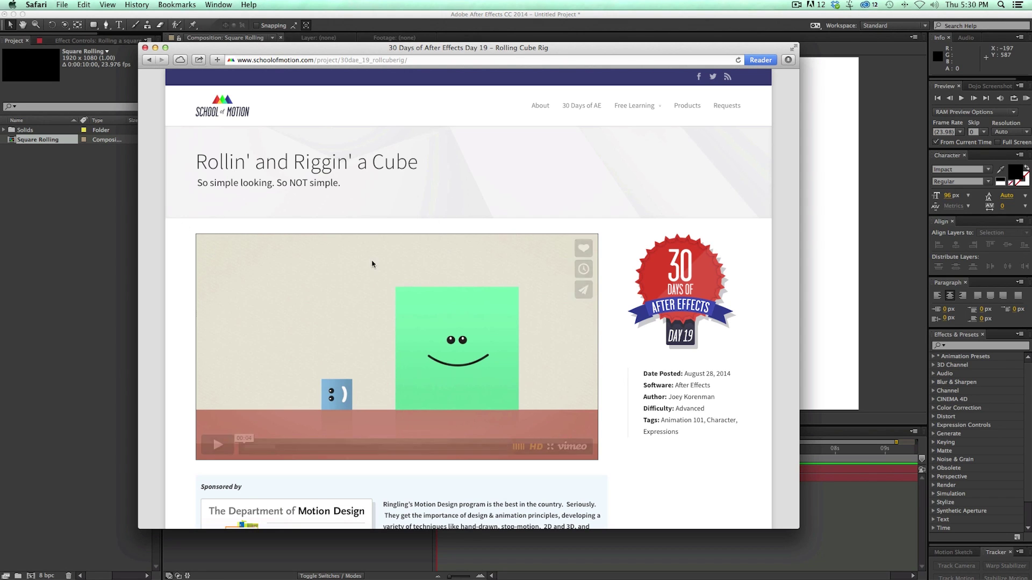
left_click(217, 446)
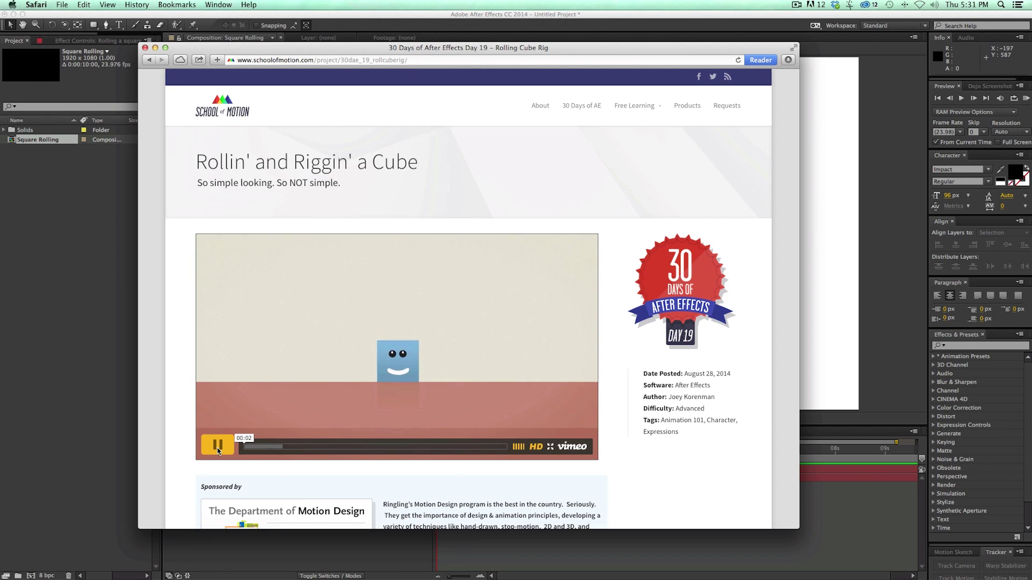
left_click(217, 447)
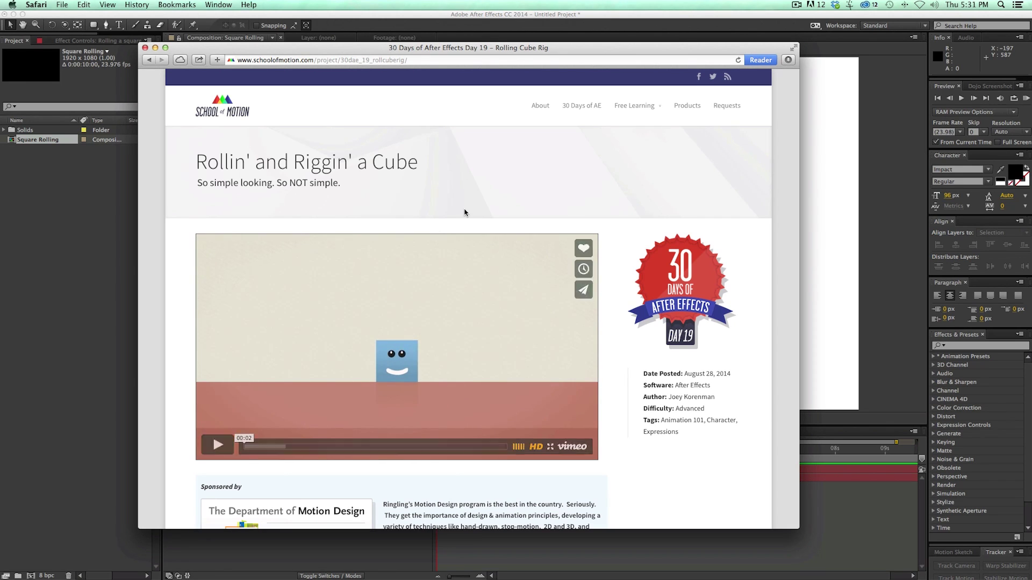
- Look through the Rollin' and Riggin' a Cube page, including its Expressions For Copy / Paste section
left_click_drag(583, 49, 565, 38)
scroll(548, 231, "down", 10)
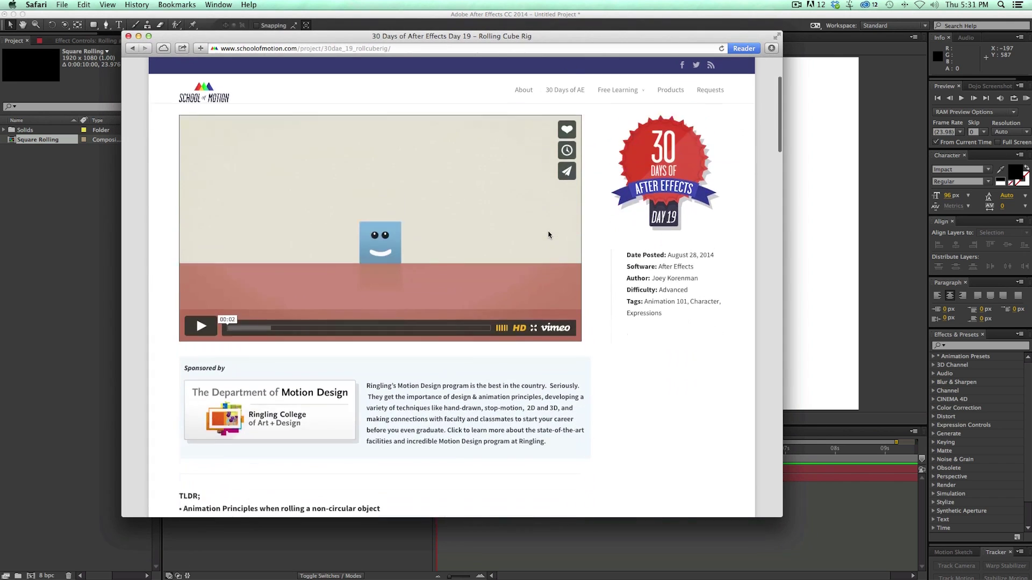
scroll(387, 317, "down", 5)
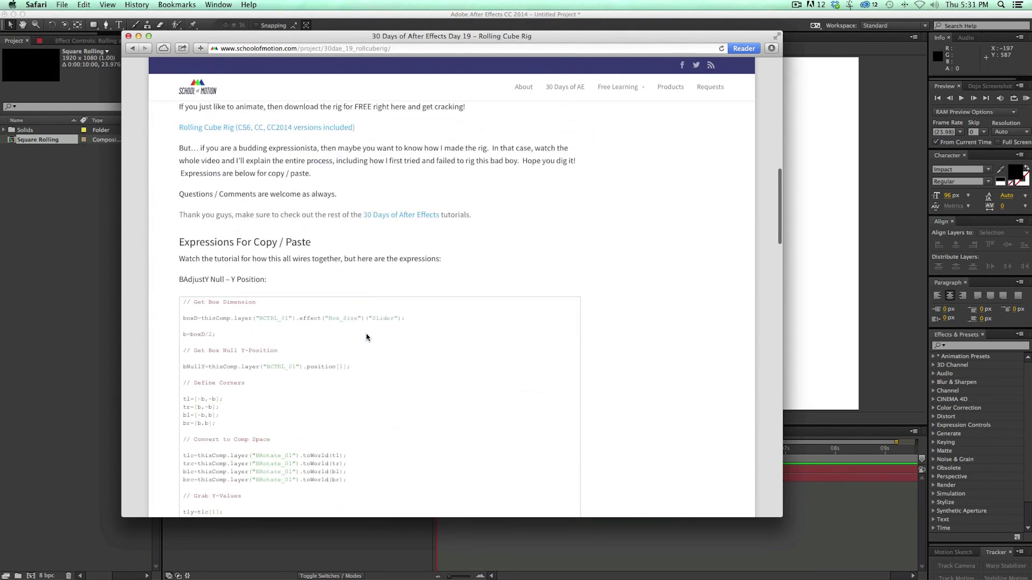
scroll(363, 367, "up", 15)
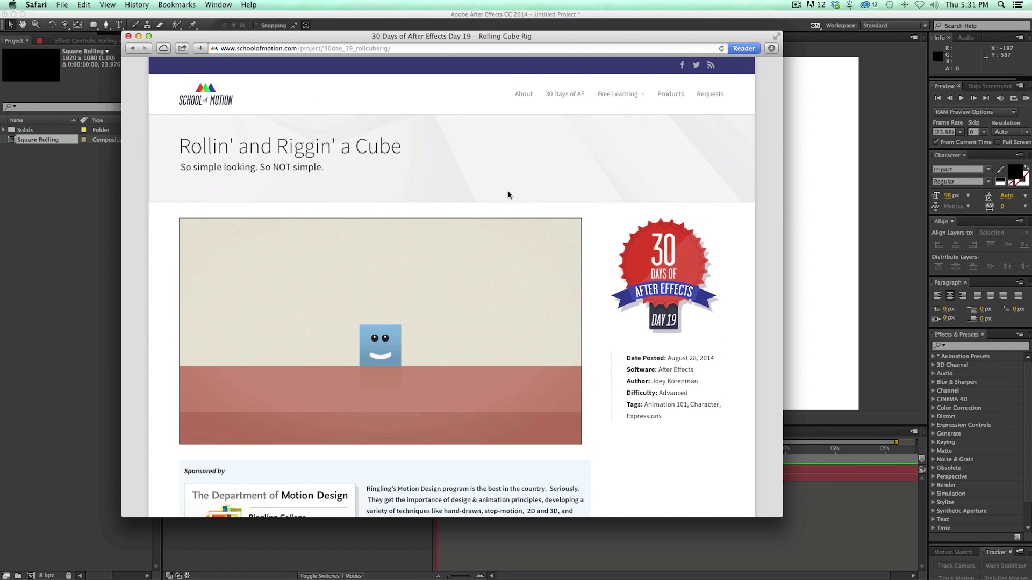
scroll(510, 193, "down", 3)
scroll(414, 270, "up", 3)
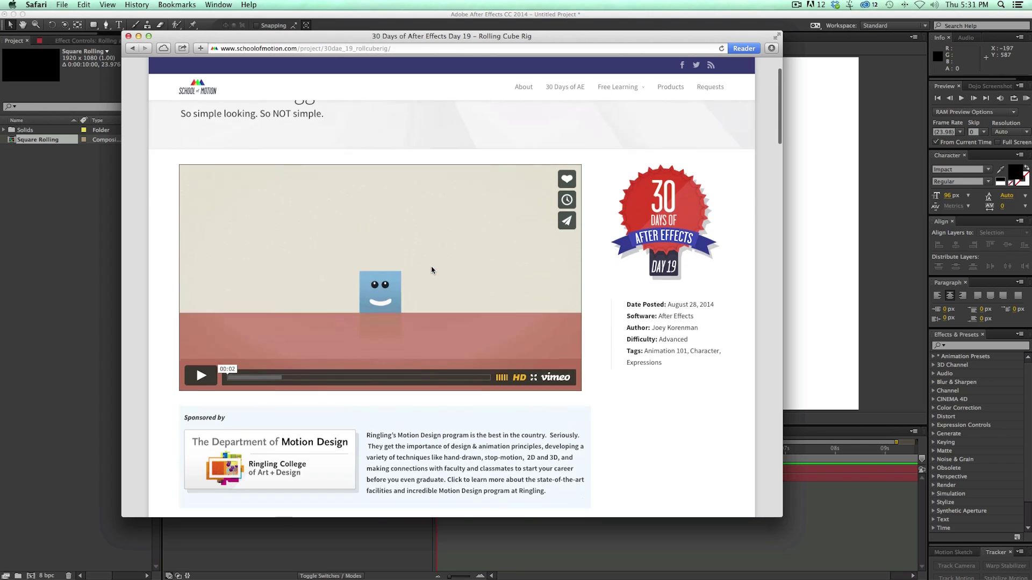
scroll(431, 270, "up", 1)
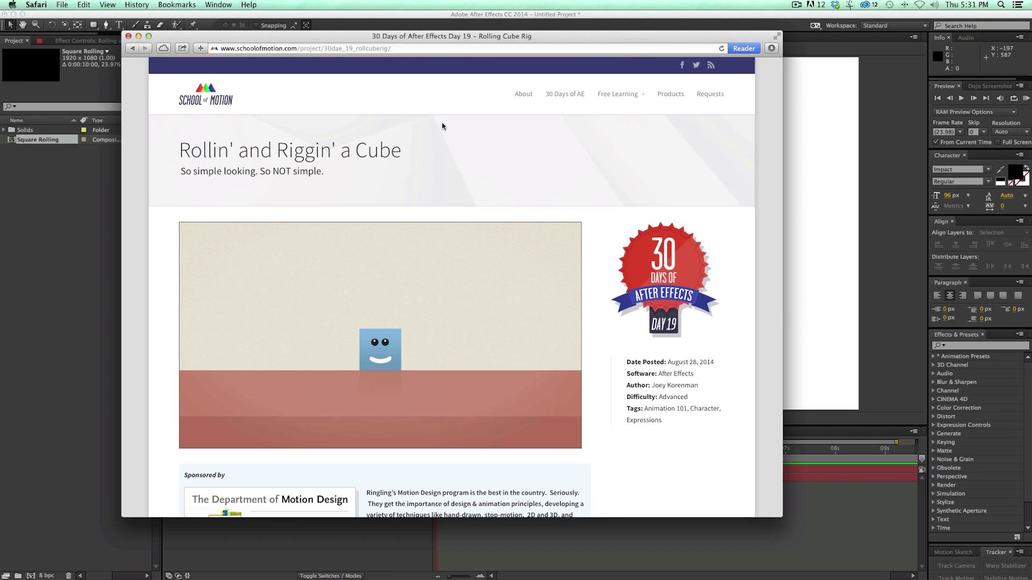
- Minimize the browser window to return to After Effects, and hide the title text layer
mouse_move(429, 236)
left_click_drag(632, 38, 590, 43)
double_click(590, 43)
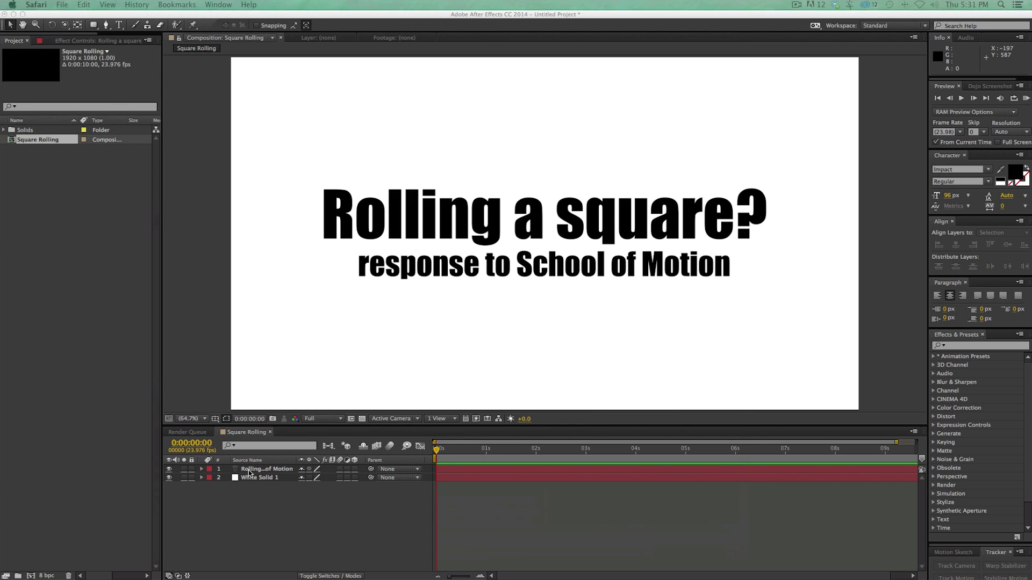
left_click(169, 469)
left_click(169, 469)
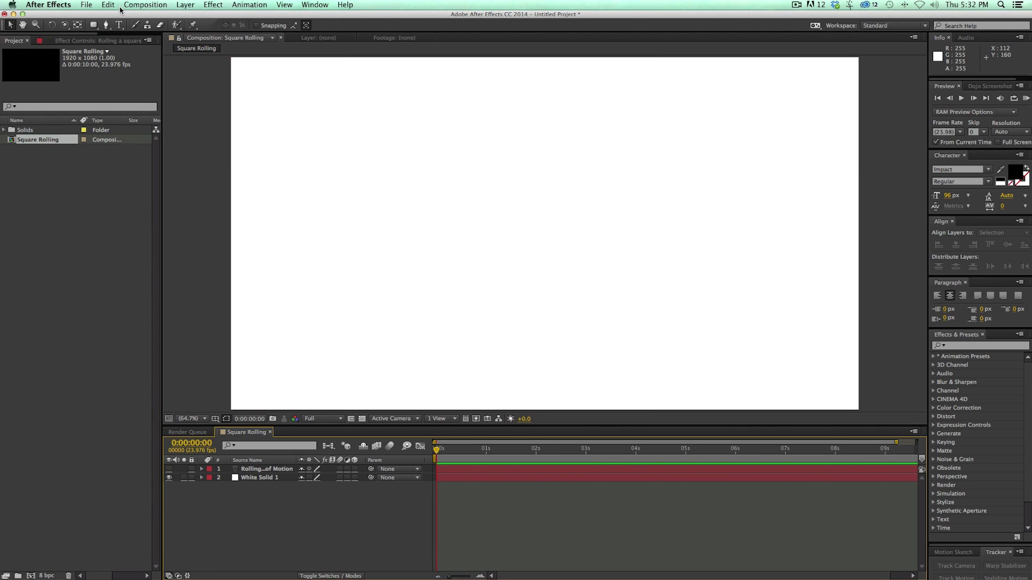
- Start a new solid named "square" with a width and height of 200 px
key("super+y")
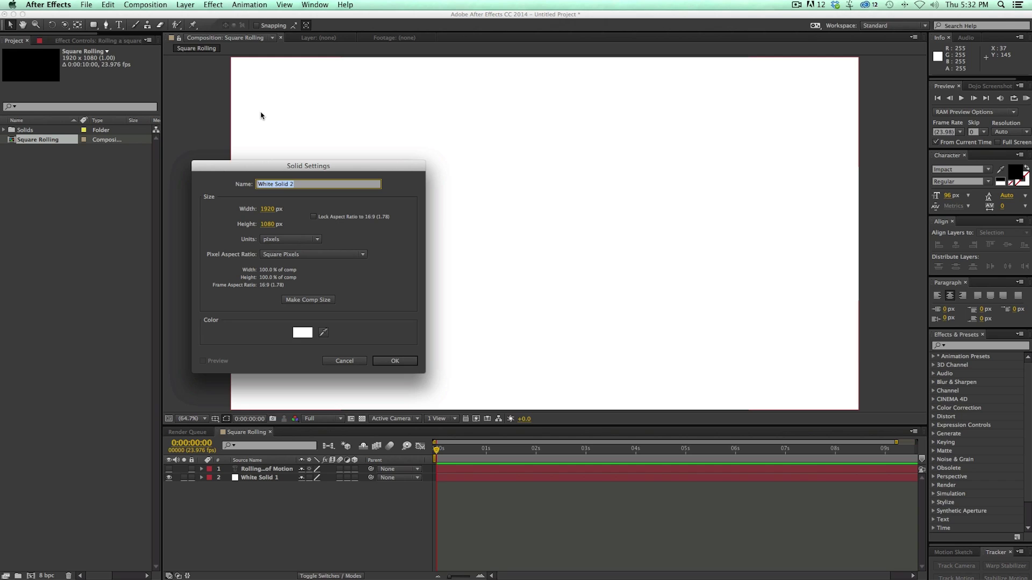
type("square")
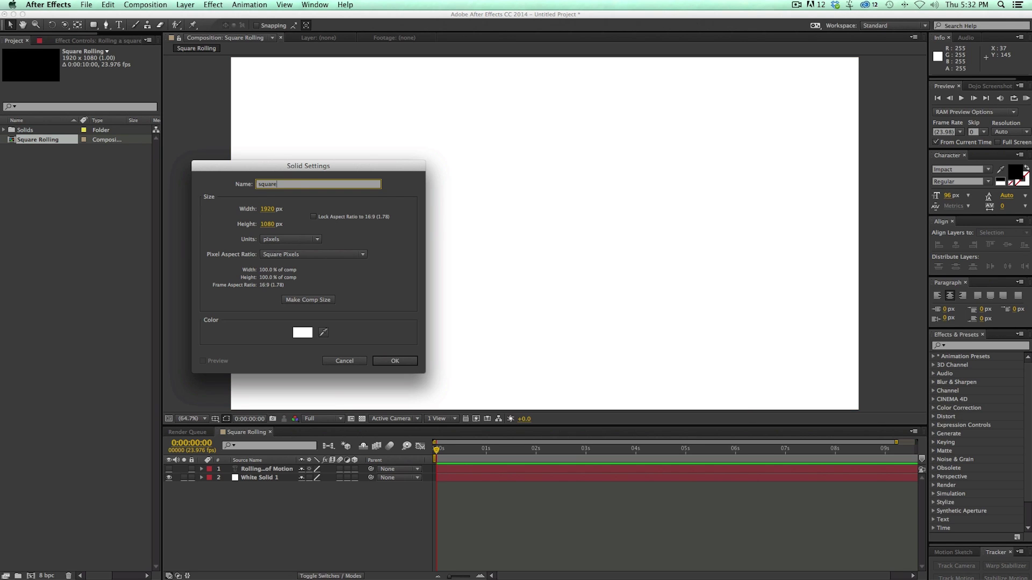
left_click(268, 210)
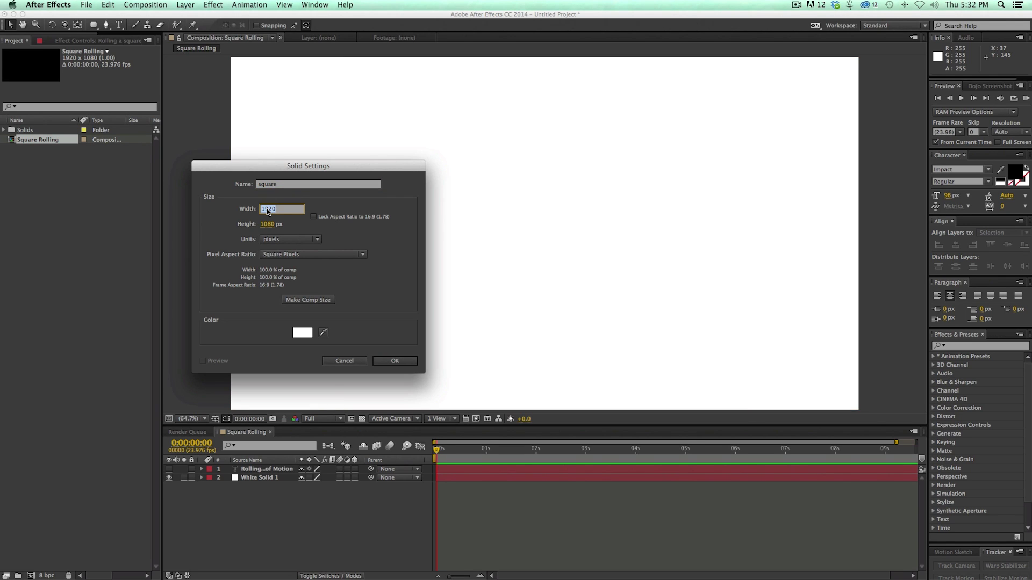
type("200")
key("Tab")
type("200")
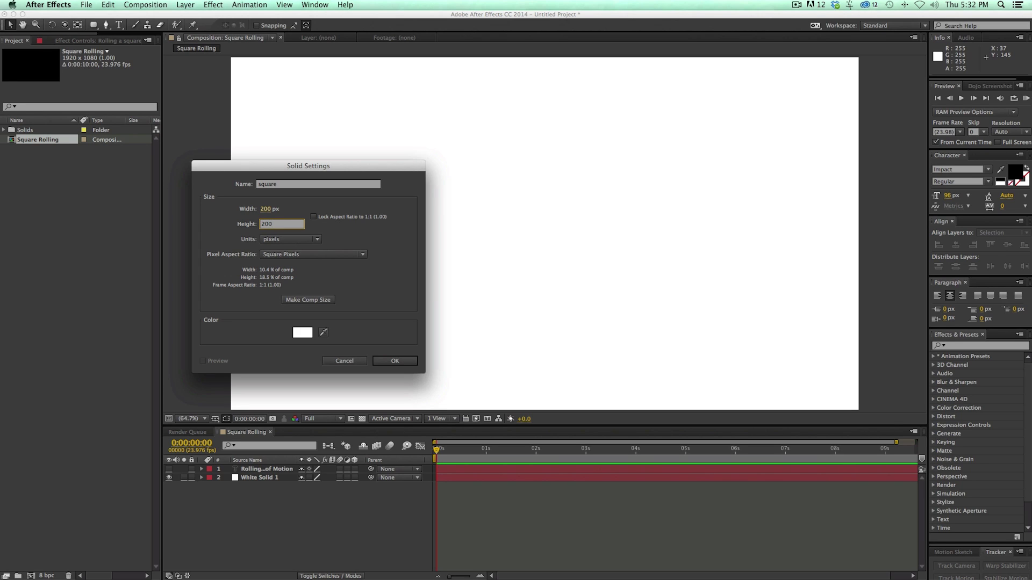
- Set the square solid's color to blue (4E9AC1) and create the layer
left_click(313, 333)
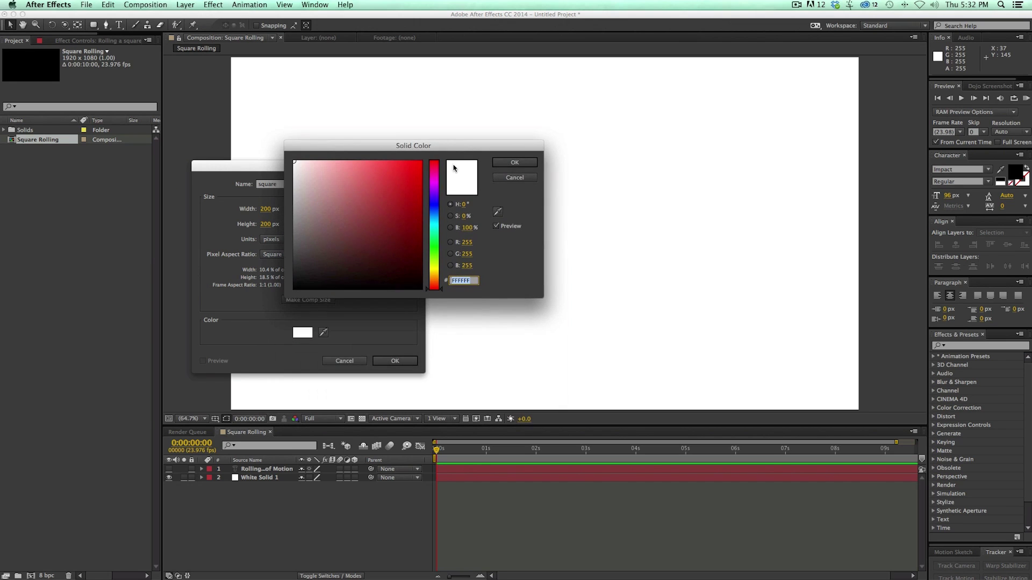
left_click(431, 217)
left_click(370, 192)
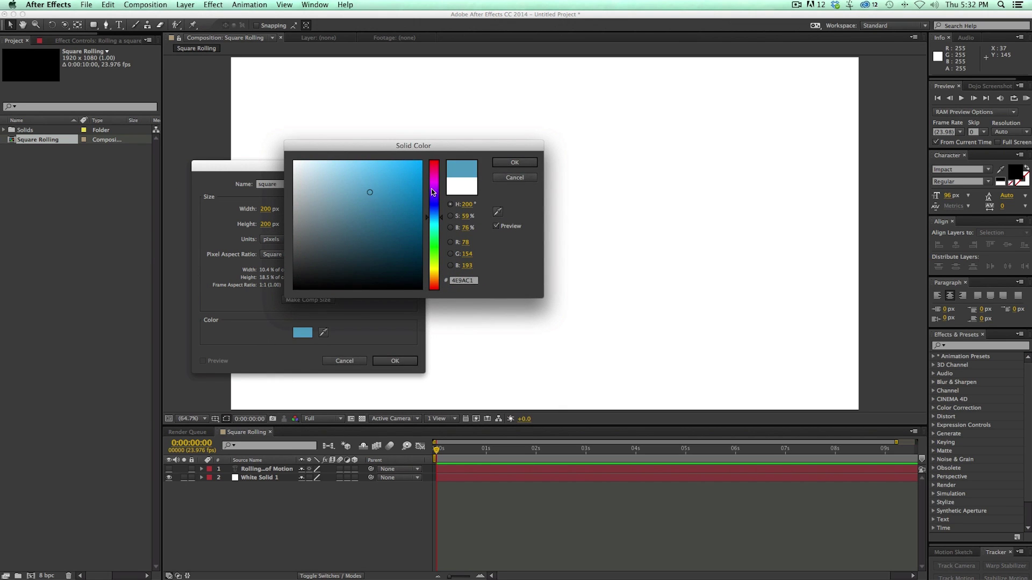
left_click(519, 163)
left_click(402, 360)
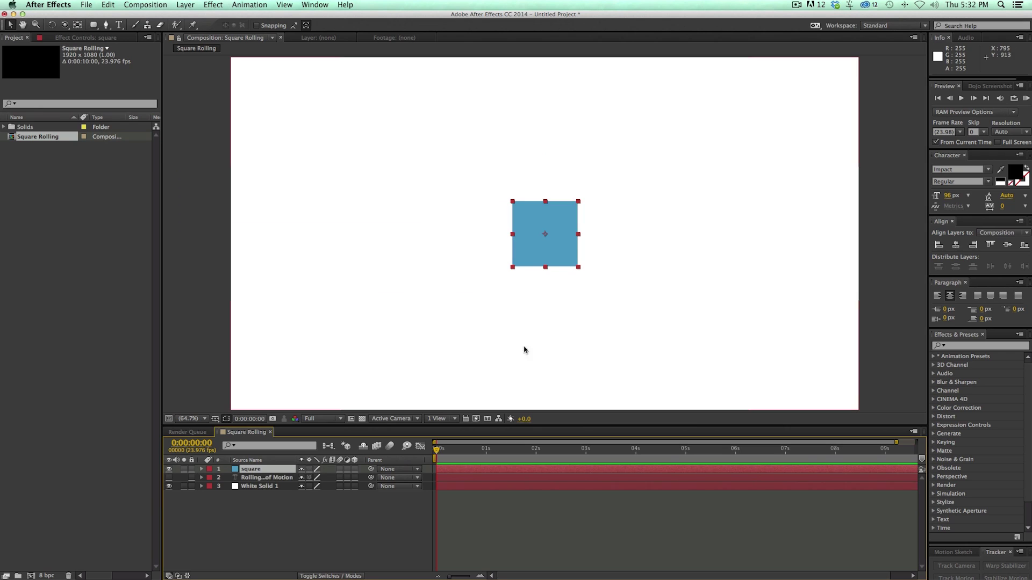
- Create a second solid at composition size in light gray (CBCBCB)
left_click(640, 513)
left_click(548, 215)
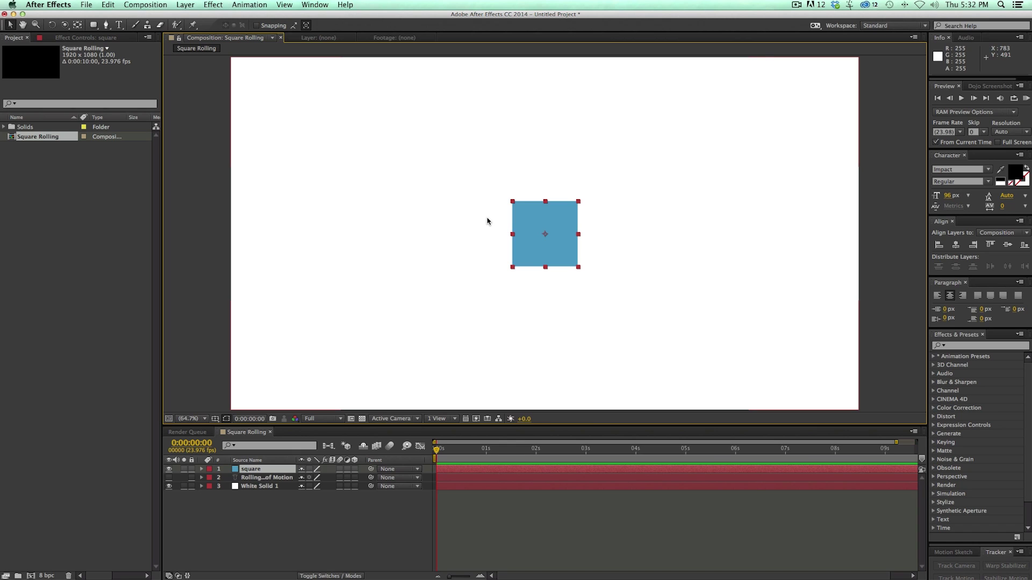
key("super+shift+y")
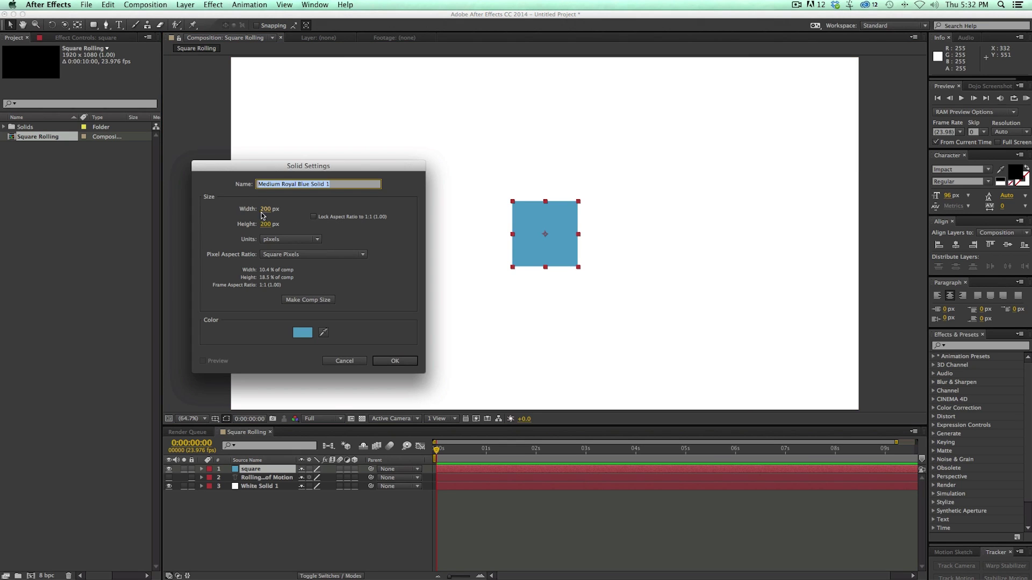
left_click(313, 300)
left_click(303, 332)
left_click_drag(356, 236, 269, 186)
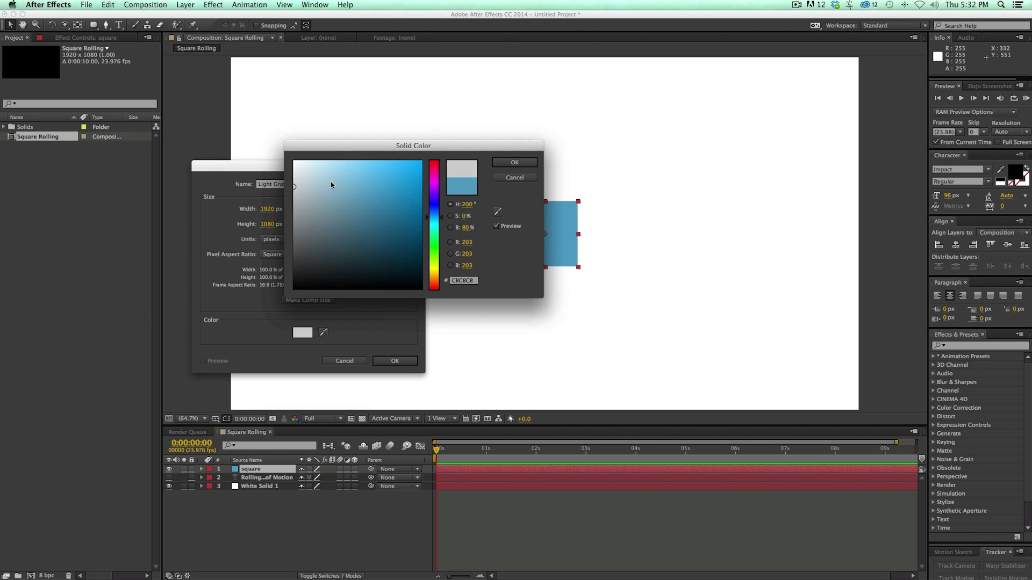
left_click(514, 162)
left_click(403, 361)
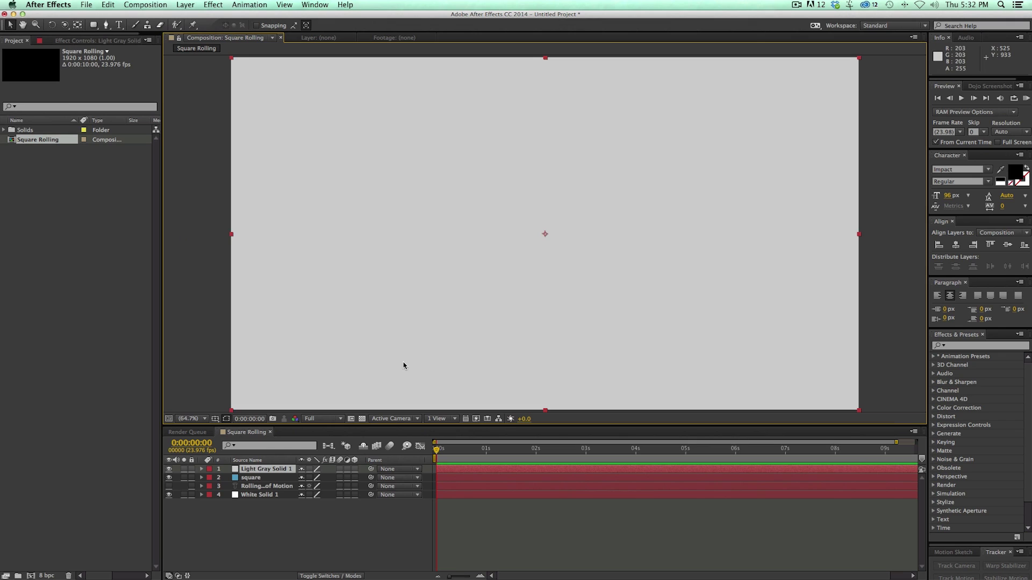
- Move the light gray solid down until its upper edge meets the bottom of the blue square, forming the ground
left_click_drag(410, 202, 427, 399)
left_click(565, 502)
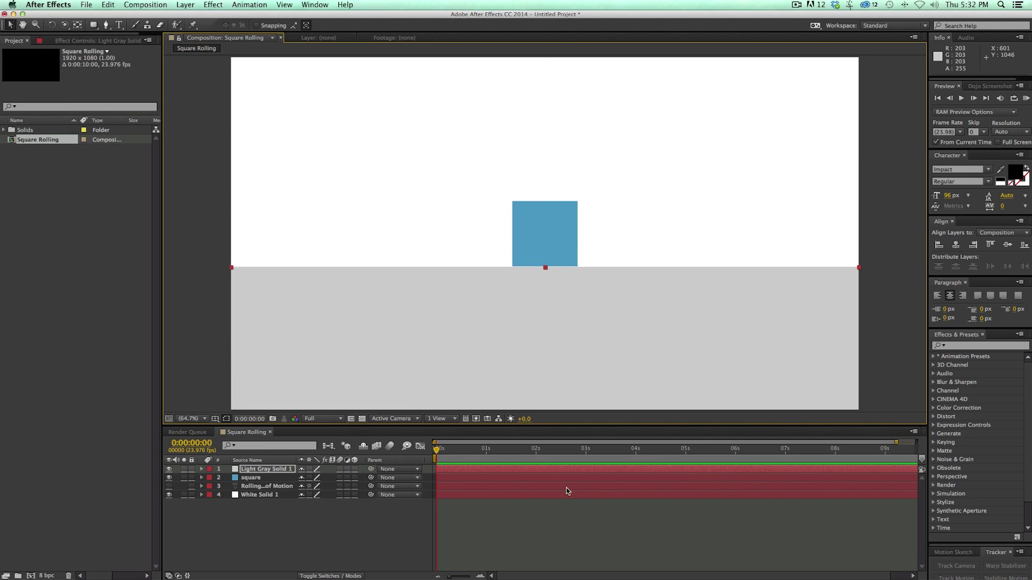
key("comma")
key("comma")
key("comma")
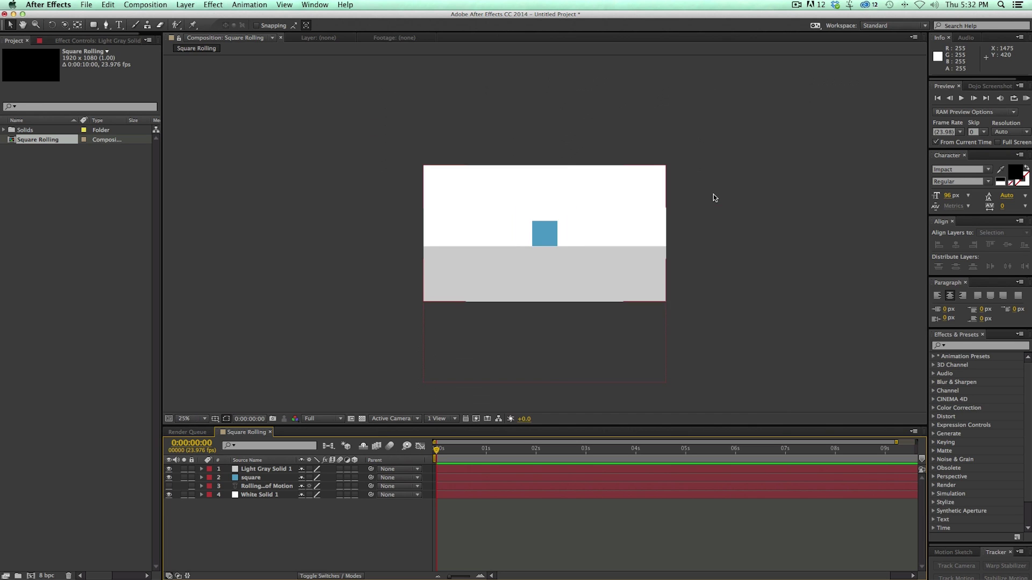
- Fit the composition in the viewer and reorder the light gray ground layer directly above White Solid 1
key("period")
key("period")
key("period")
left_click(189, 418)
left_click(194, 424)
left_click(449, 466)
left_click_drag(262, 469, 264, 490)
- Reveal the square layer's rotation and try setting it to 45 degrees
left_click(390, 472)
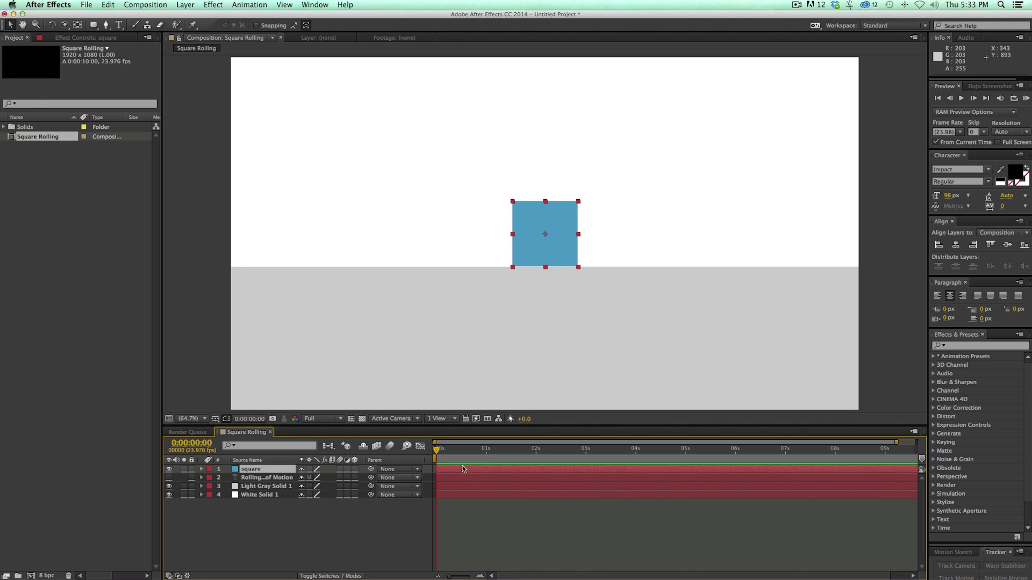
key("r")
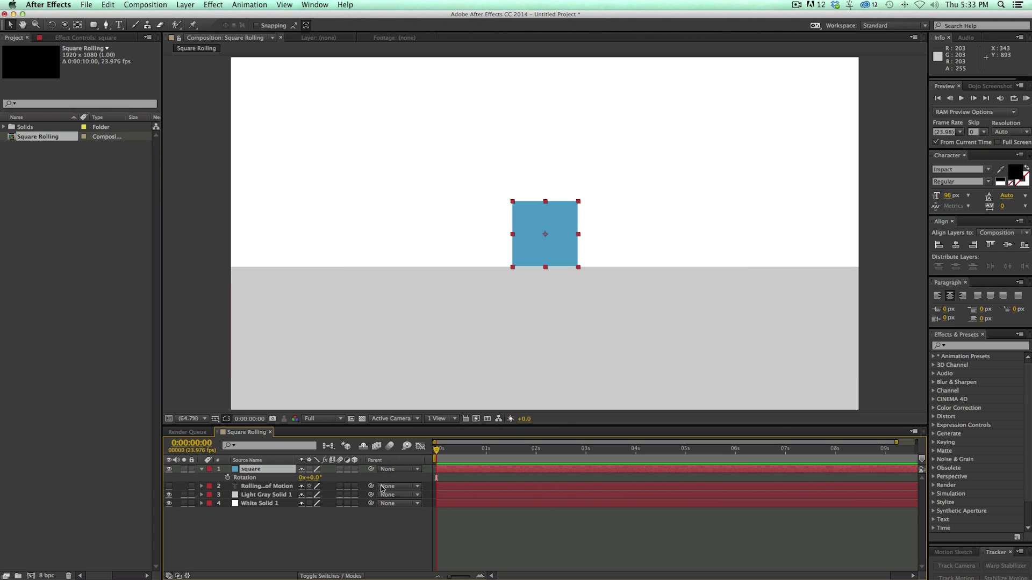
mouse_move(319, 479)
left_mouse_down()
mouse_move(277, 474)
mouse_move(434, 485)
mouse_move(288, 465)
mouse_move(323, 478)
mouse_move(319, 468)
mouse_move(317, 476)
left_mouse_up()
left_click(316, 478)
type("45")
key("Return")
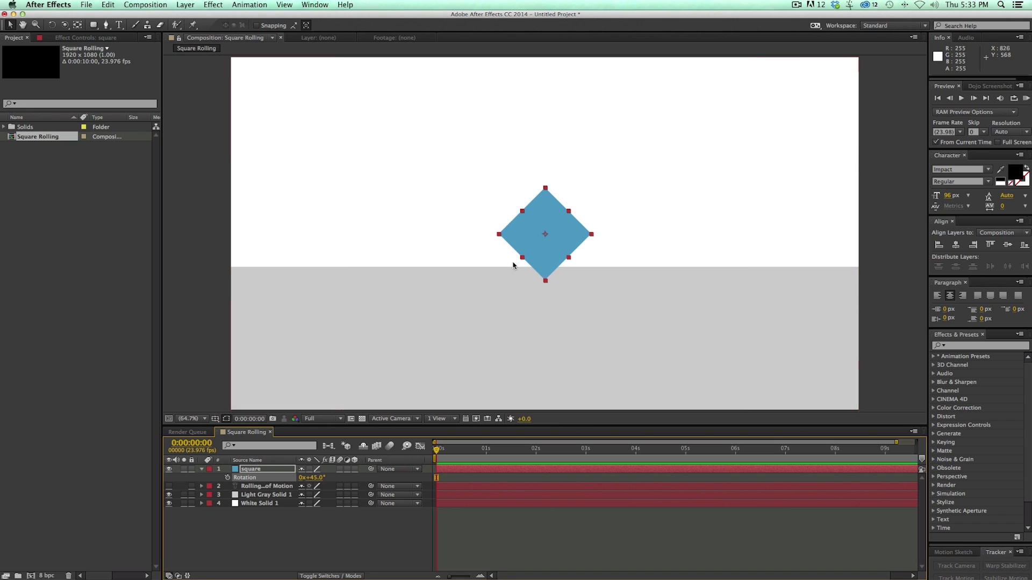
- Try raising the rotated square so its lowest corner rests on the ground, and undo the move and rotation
left_click_drag(564, 266, 550, 250)
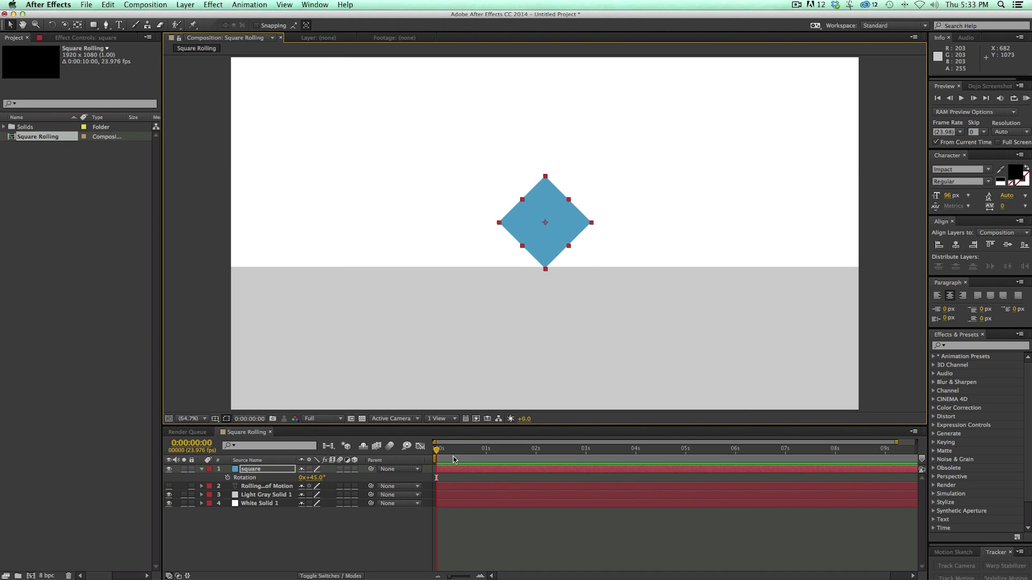
key("super+z")
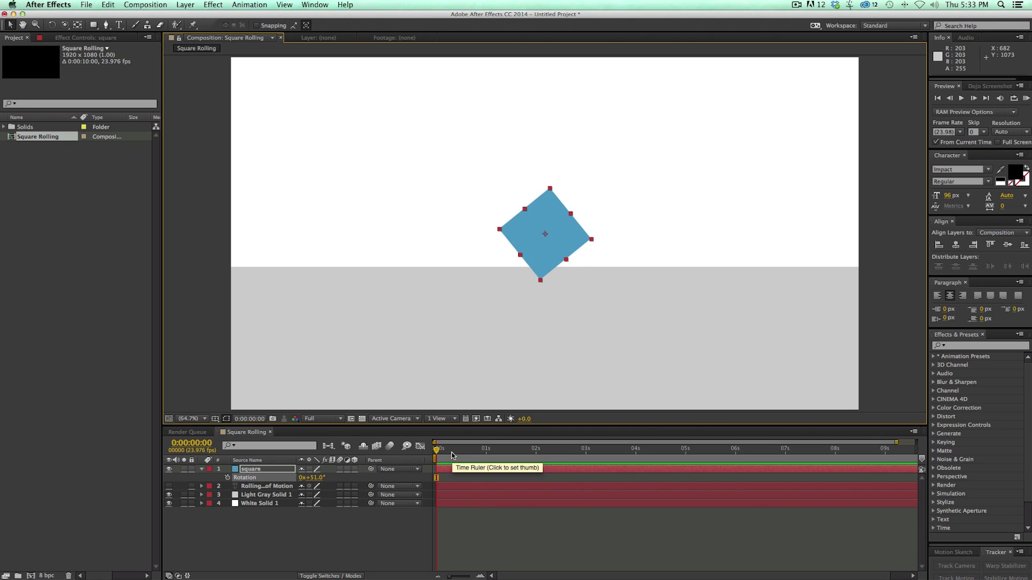
key("super+z")
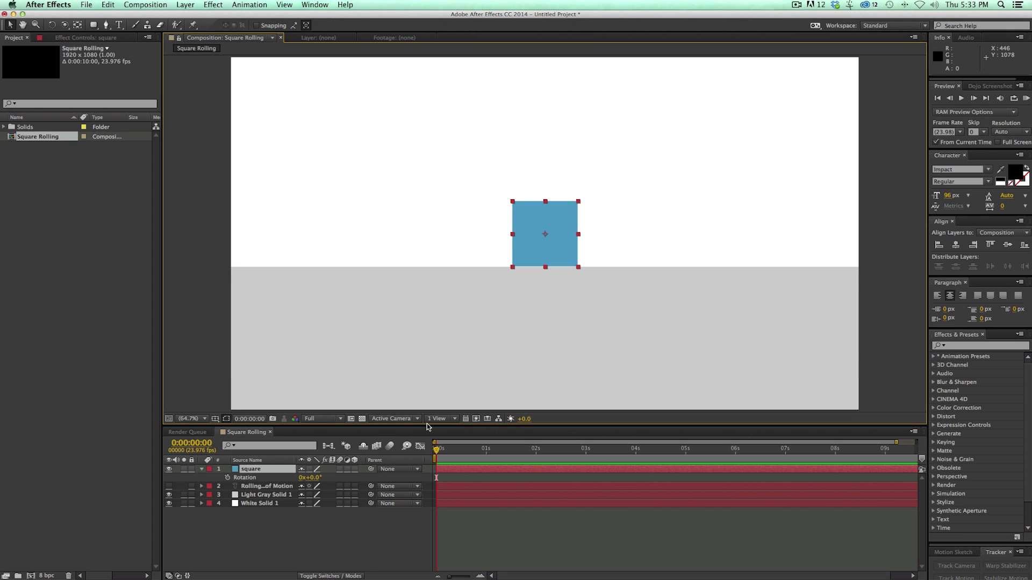
- Enlarge the timeline area and reveal all transform properties of the square layer
left_click_drag(427, 425, 427, 365)
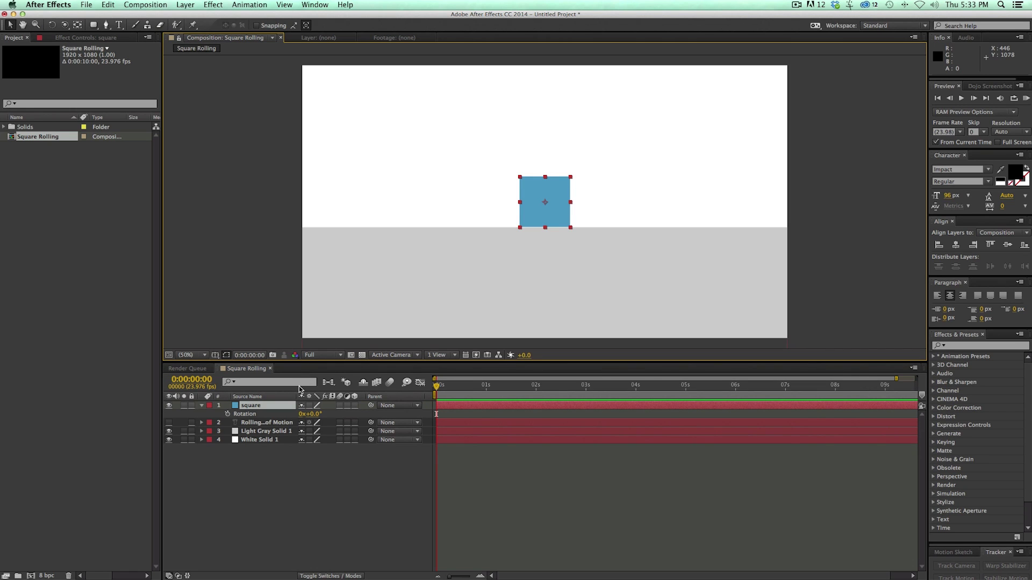
left_click(202, 406)
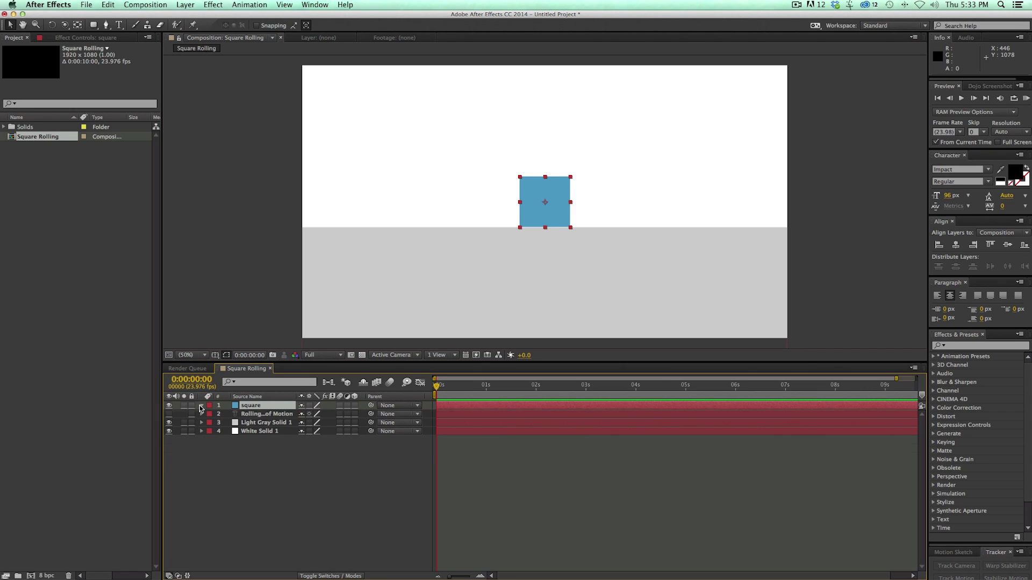
left_click(202, 406)
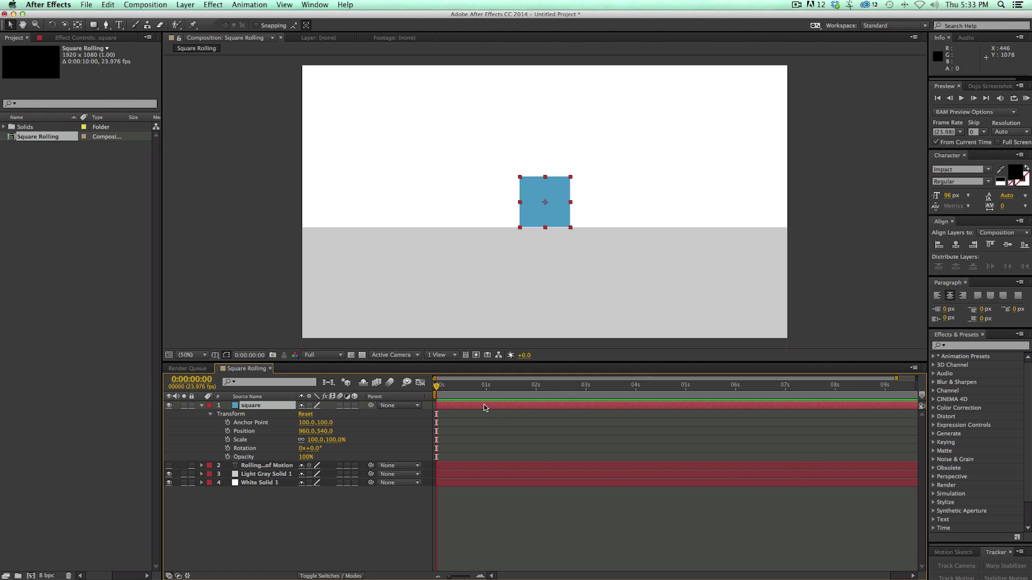
- Add a Slider Control expression effect to the square layer
left_click(213, 5)
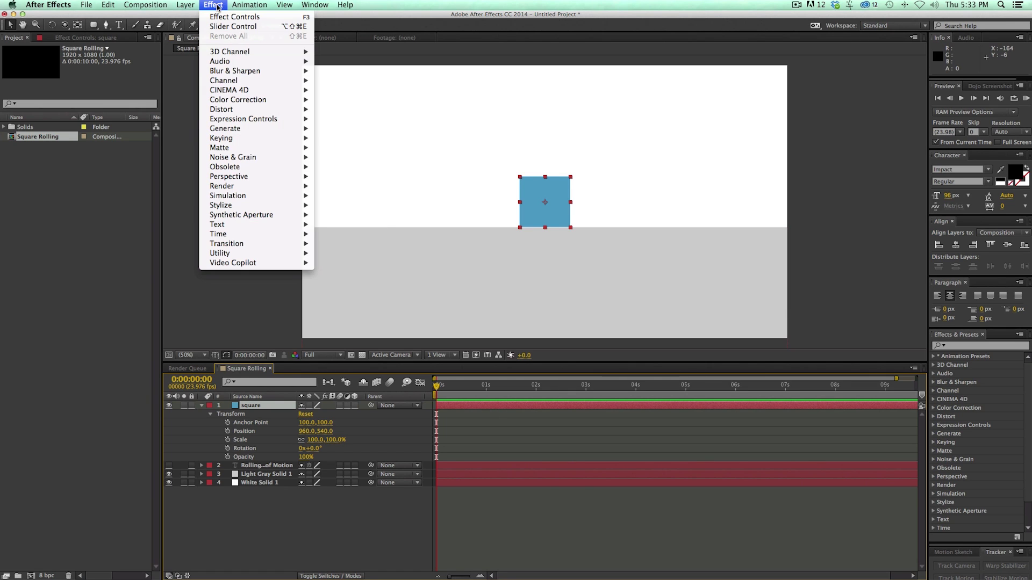
mouse_move(234, 121)
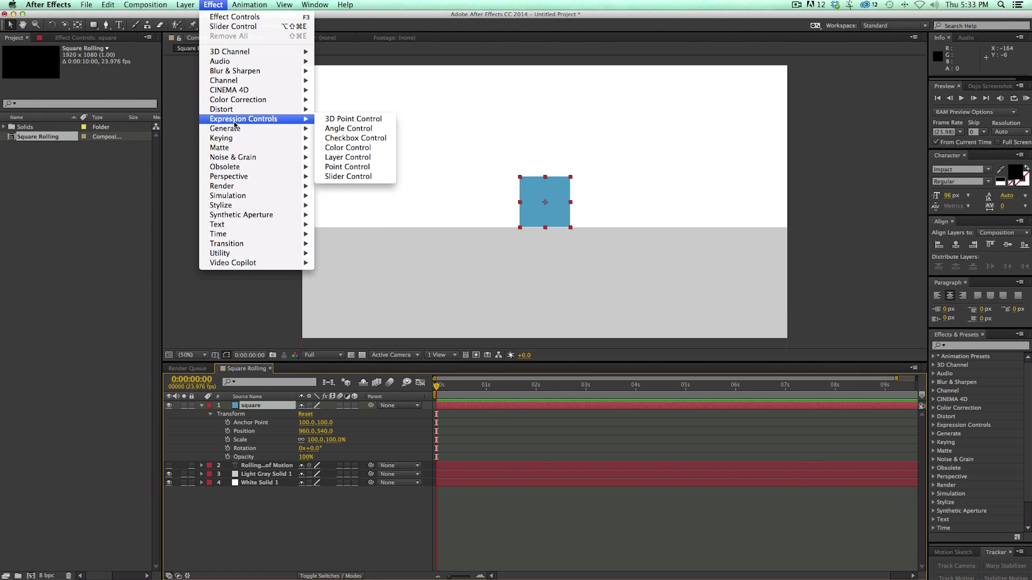
left_click(363, 177)
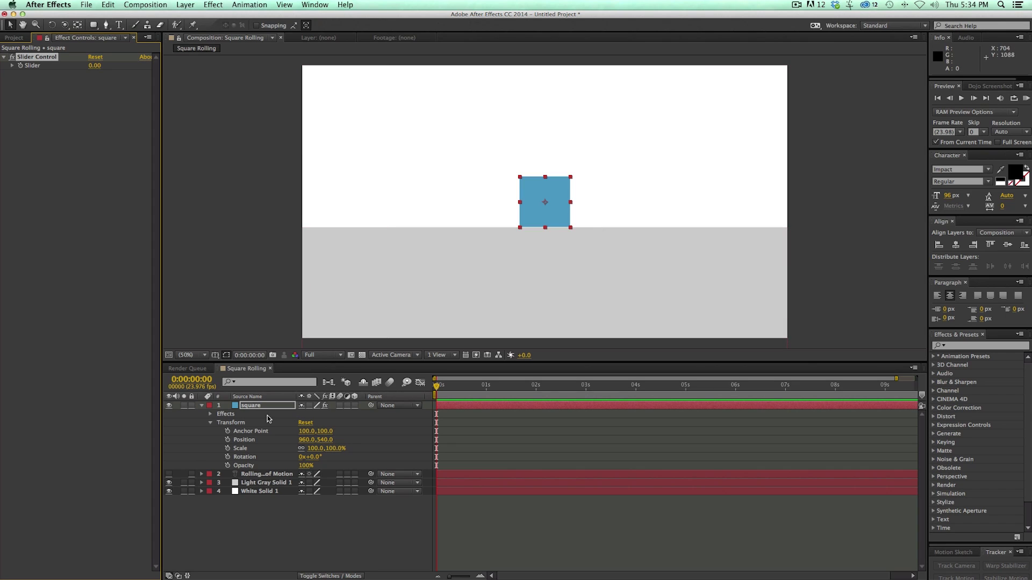
- Add an expression to the square's Position that reads "value;"
left_click(227, 440, "alt")
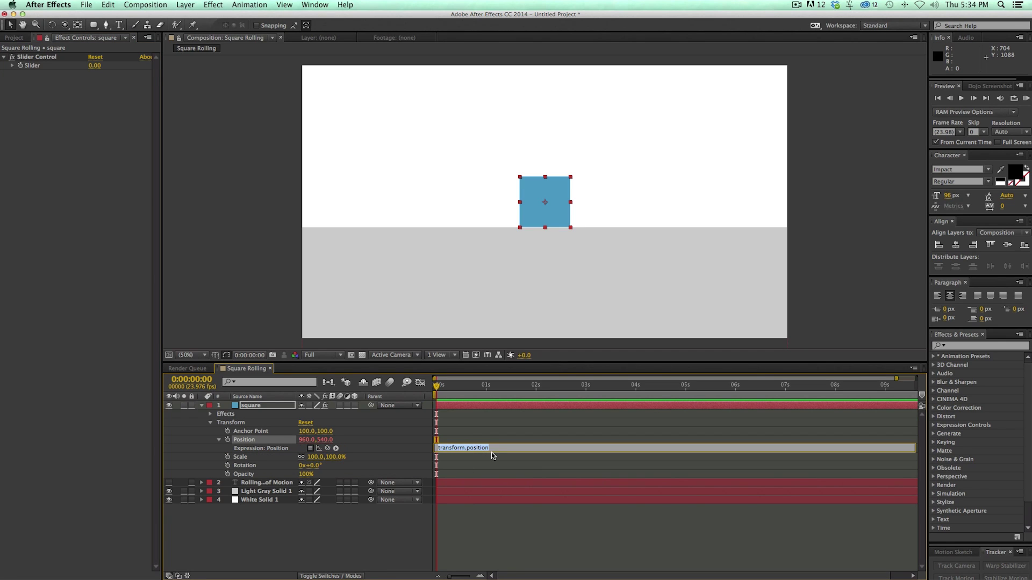
type("B")
type("alue")
type(":")
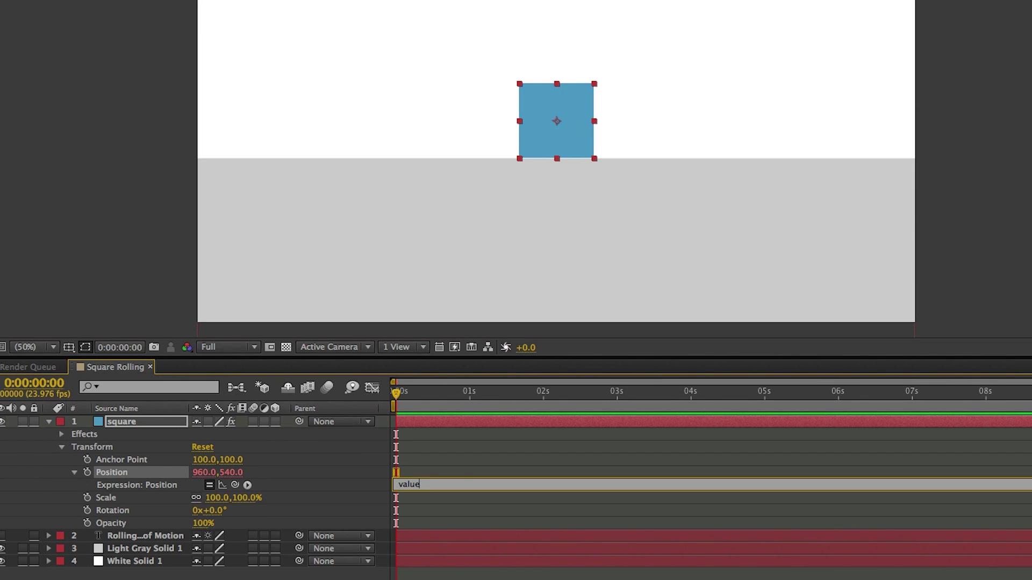
key("ctrl+a")
key("BackSpace")
left_click(491, 470)
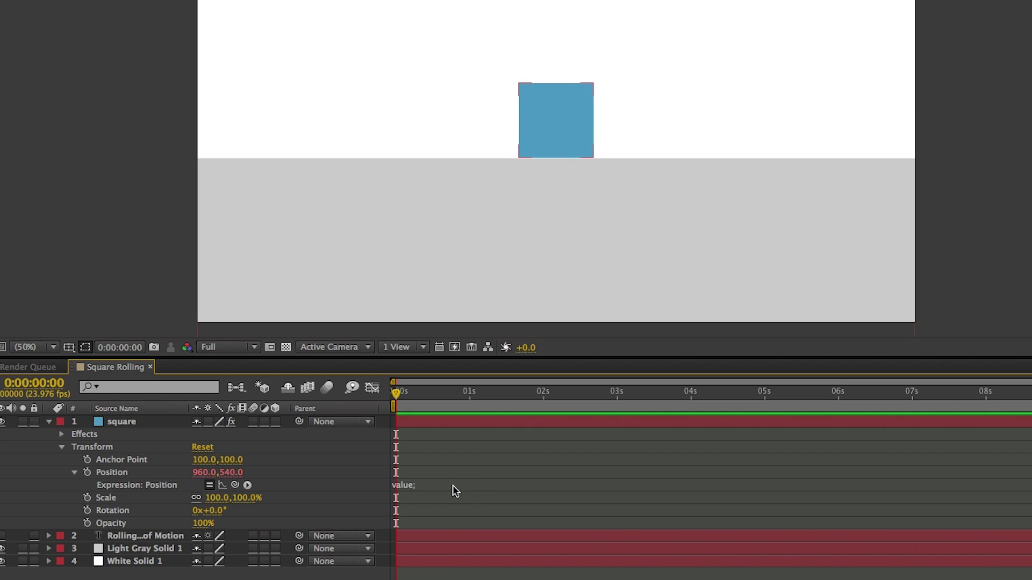
- Define rot=transform.rotation; and scl=transform.scale[0]/100; above value; in the position expression
left_click(444, 490)
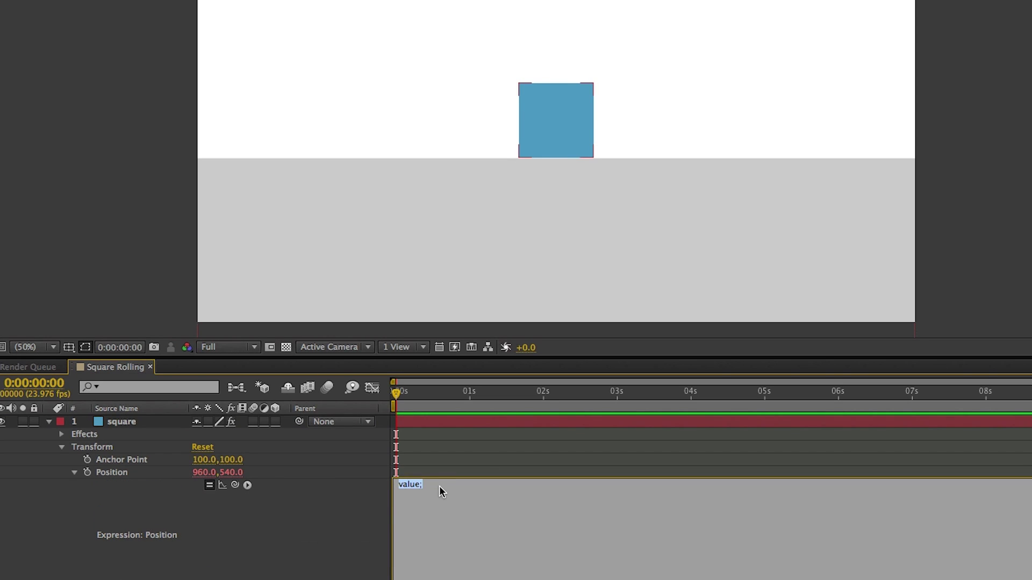
key("Return")
key("Return")
key("Return")
type("rot=")
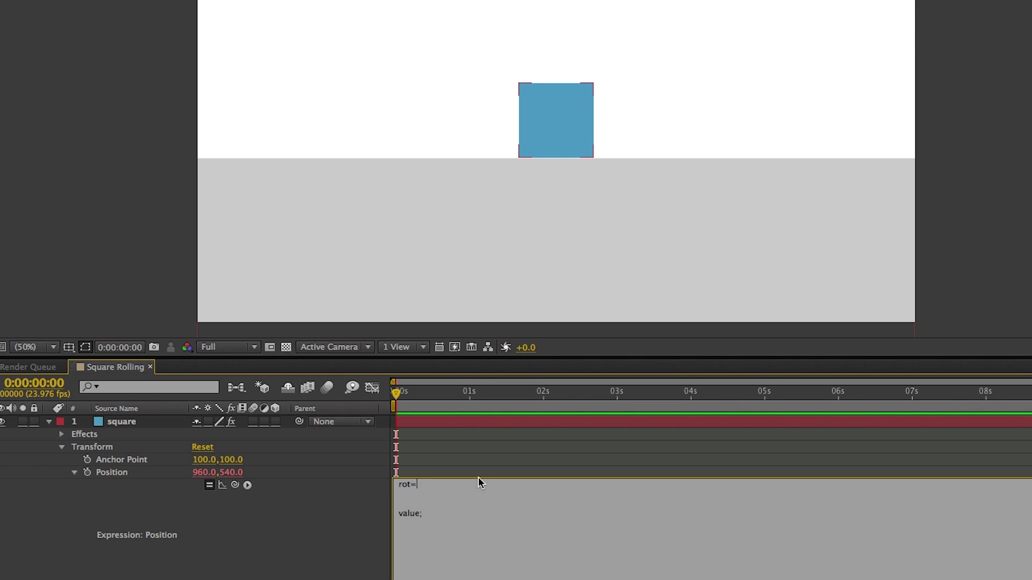
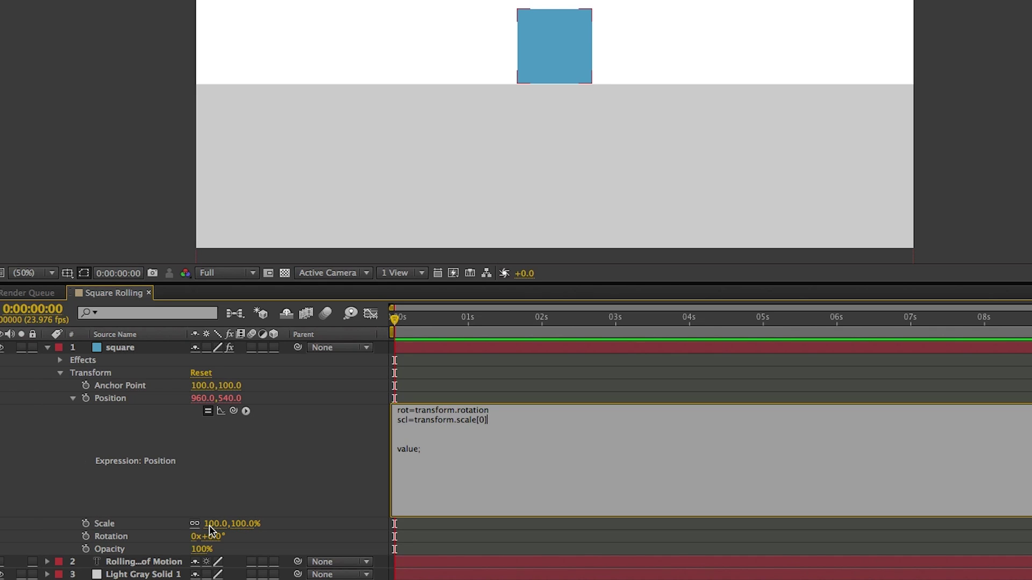
type("/100;")
left_click(495, 410)
type(";")
left_click(508, 386)
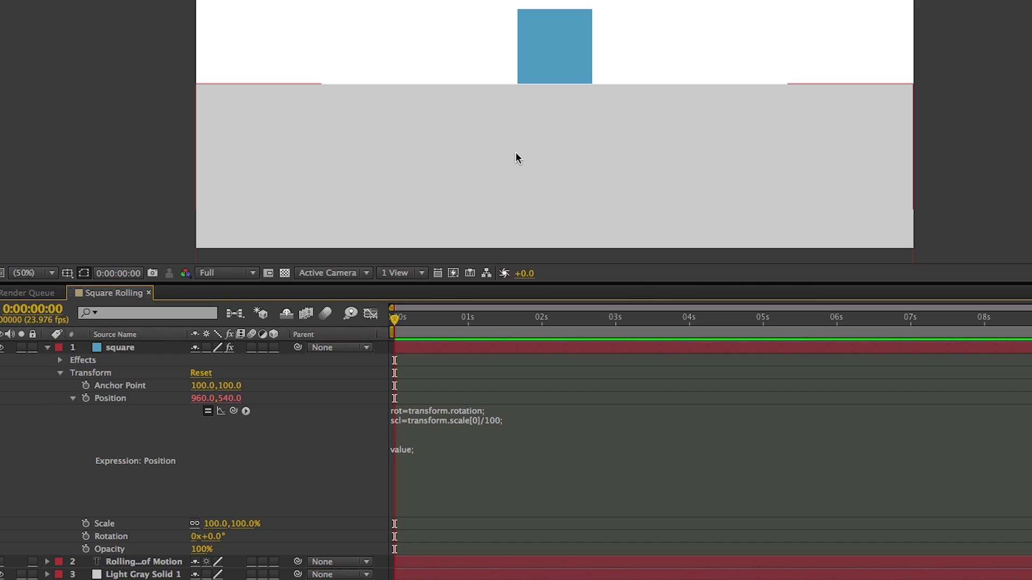
- Add the line w=this.width/2 below the scl line in the position expression
left_click(531, 423)
left_click(534, 419)
key("Return")
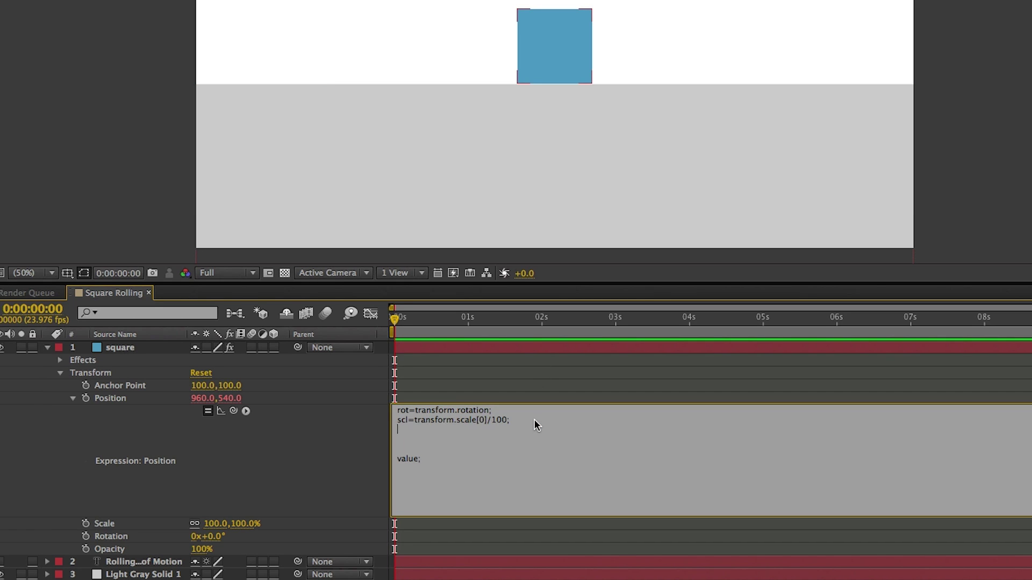
type("w=this.width/2")
key("Return")
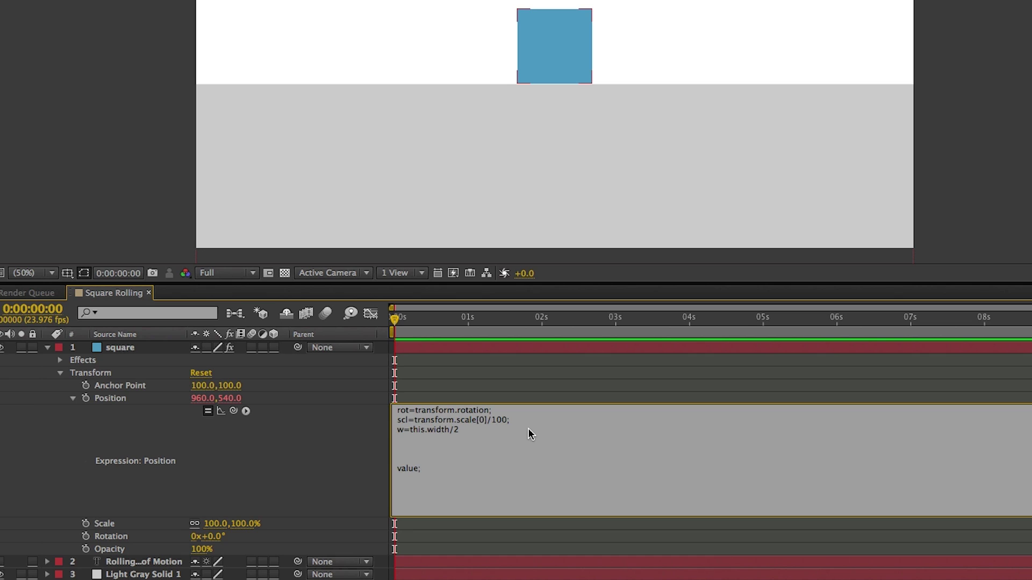
- Add r=degreesToRadians(rot) to the position expression, inserting the conversion function from the expression language reference
type("r=")
left_click(246, 412)
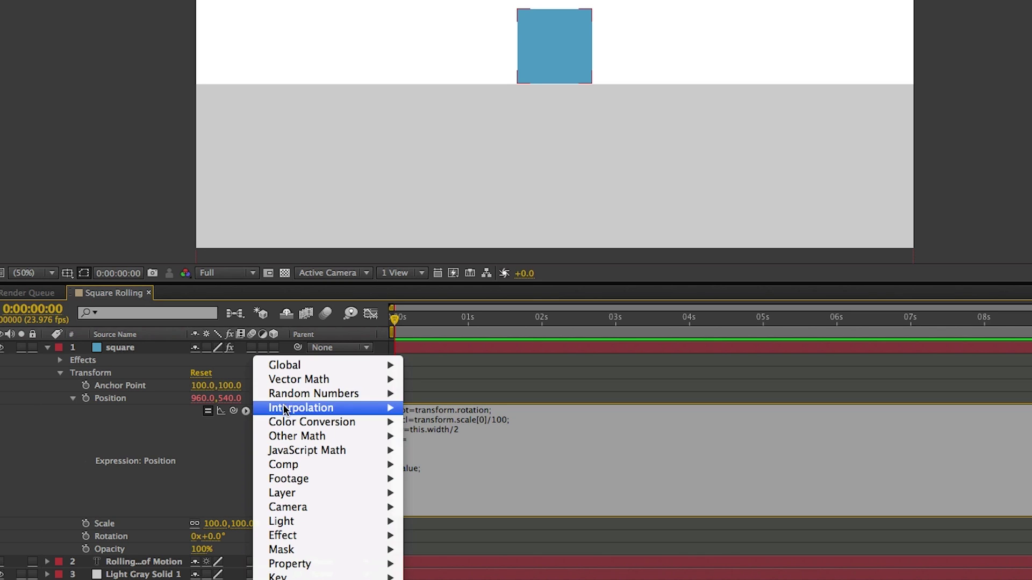
mouse_move(312, 381)
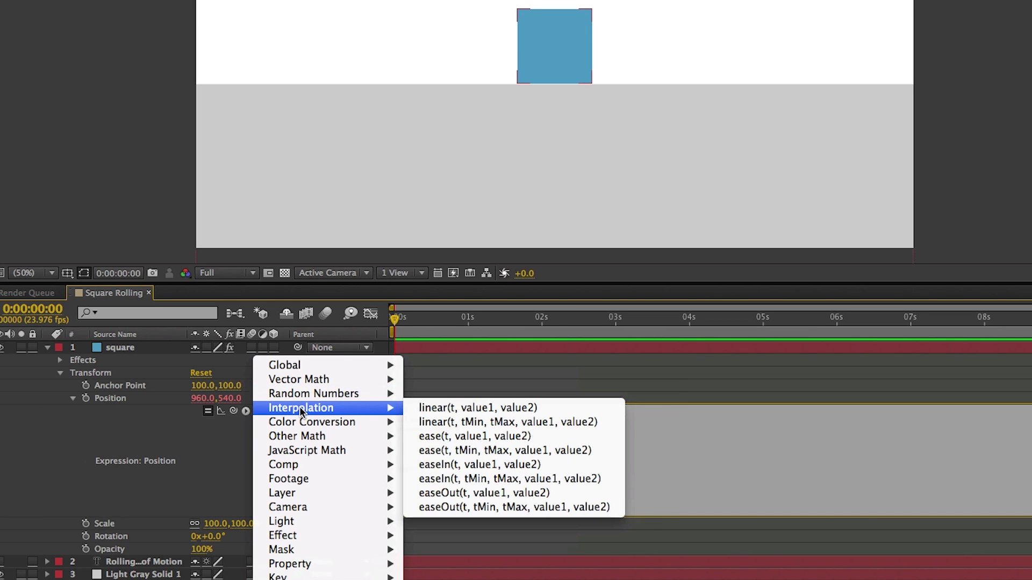
mouse_move(294, 438)
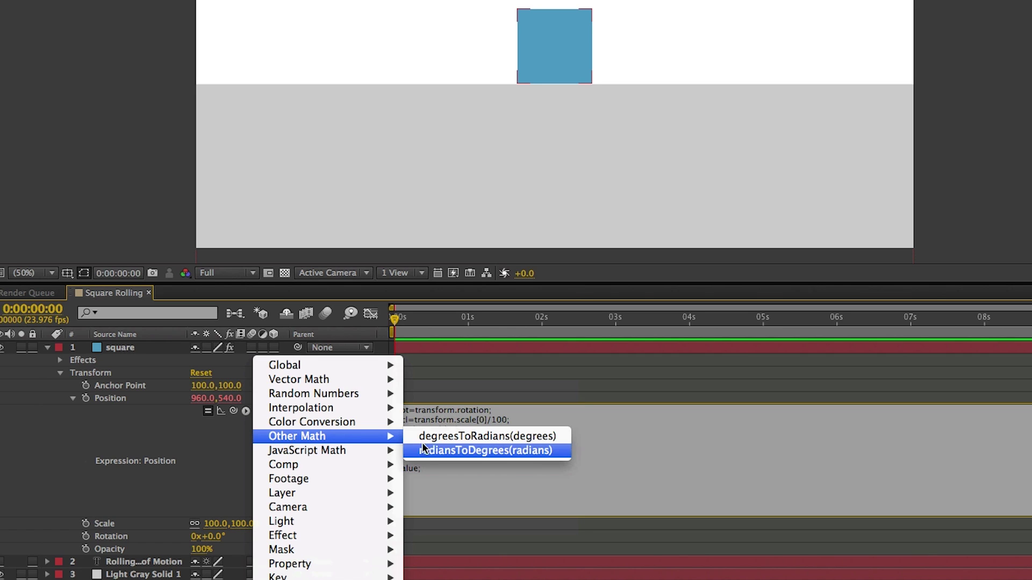
left_click(451, 441)
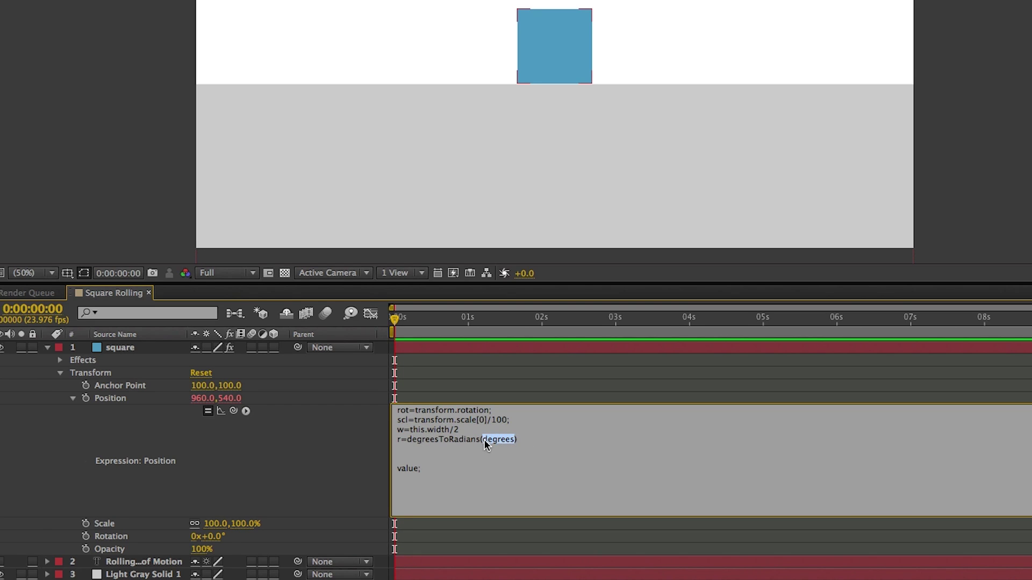
type("rot")
- Enlarge the timeline area, reveal the Slider Control's Slider property and enable an expression on it
left_click_drag(353, 283, 366, 192)
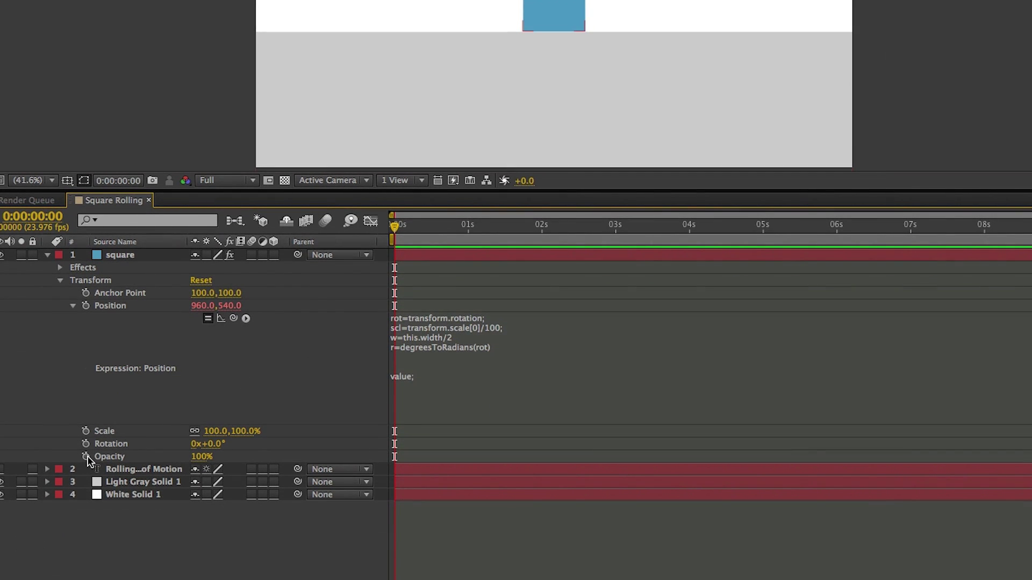
left_click(62, 271)
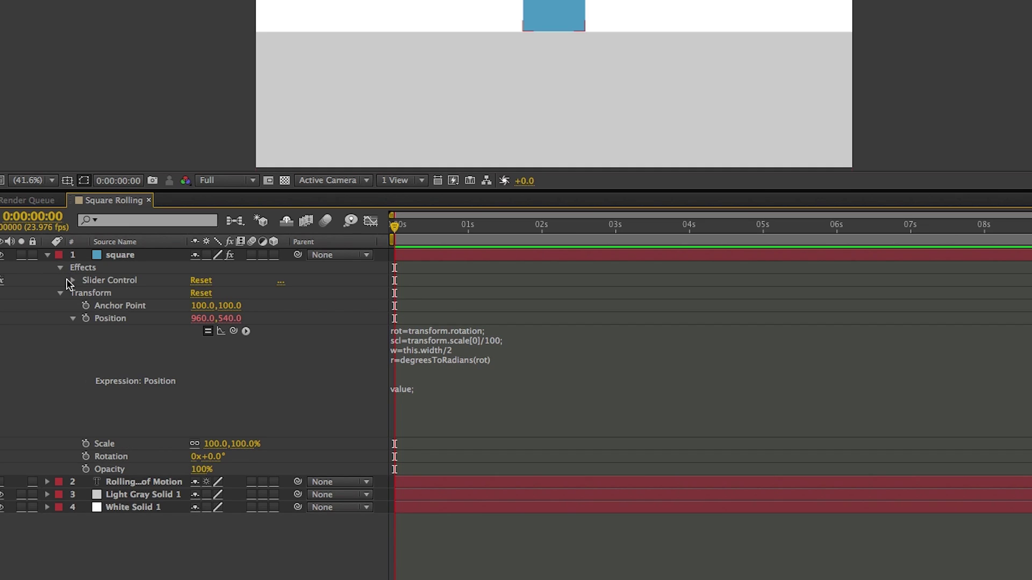
left_click(72, 281)
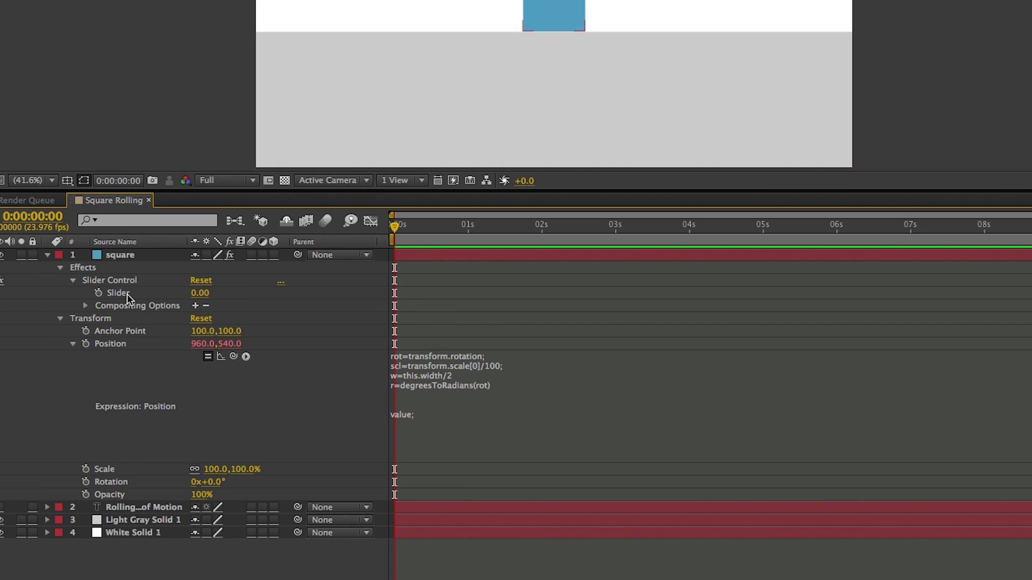
left_click(98, 293, "alt")
- Try using only the line r=degreesToRadians(rot), copied from the position expression, as the slider's expression, and dismiss the warning
left_click(431, 418)
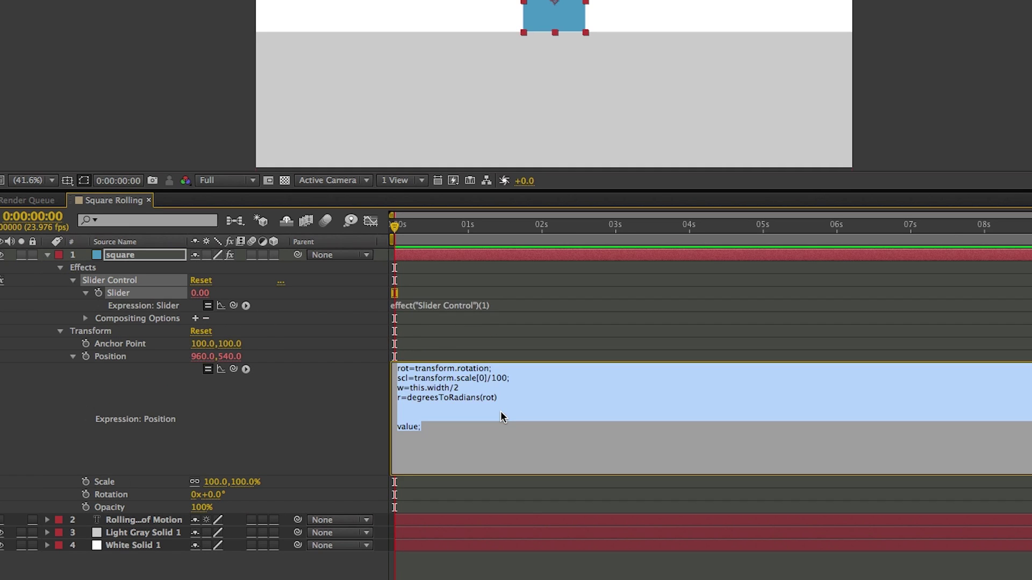
left_click(507, 399)
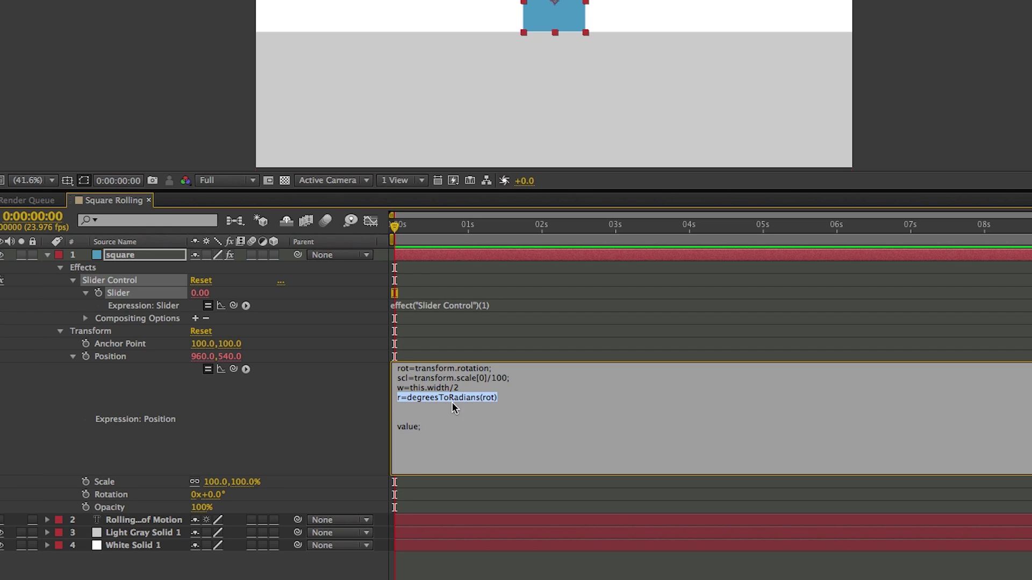
key("ctrl+c")
left_click(510, 304)
key("ctrl+v")
left_click(505, 287)
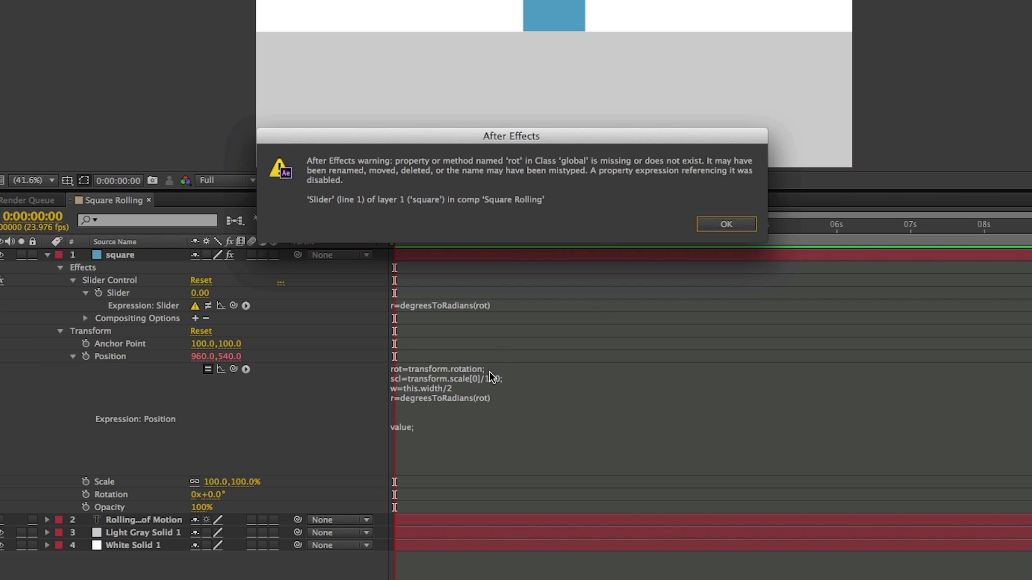
left_click(720, 233)
- Replace the slider's expression with the rot, scl, w and r lines copied from the position expression
left_click(515, 379)
left_click(506, 404)
left_click_drag(505, 404, 376, 370)
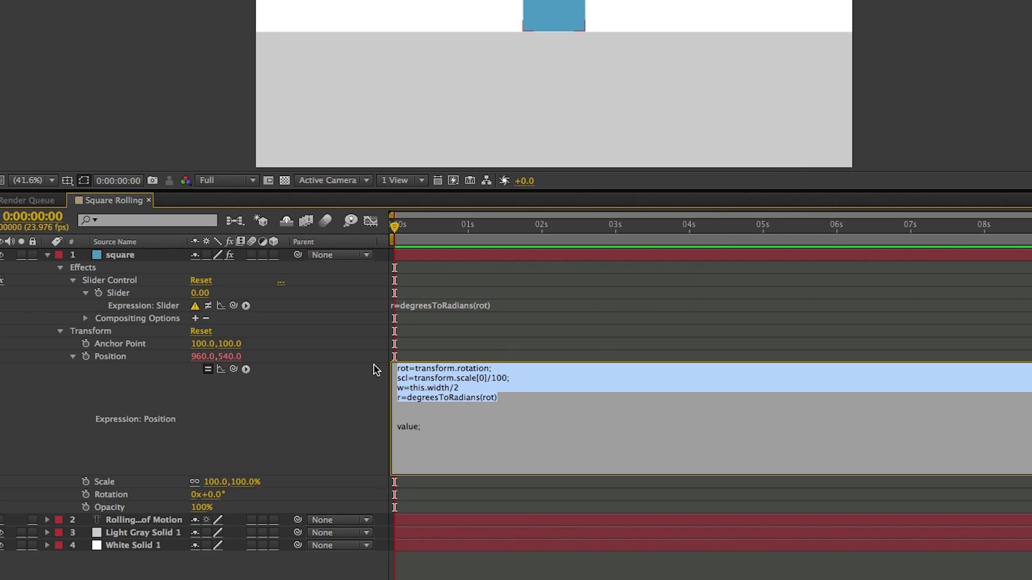
left_click(521, 305)
left_click(519, 306)
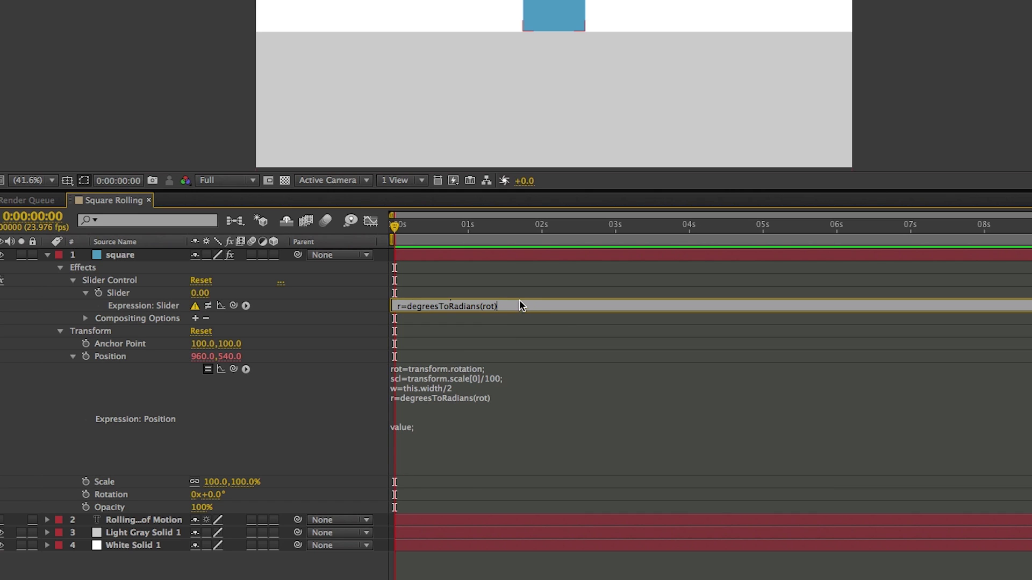
left_click(523, 290)
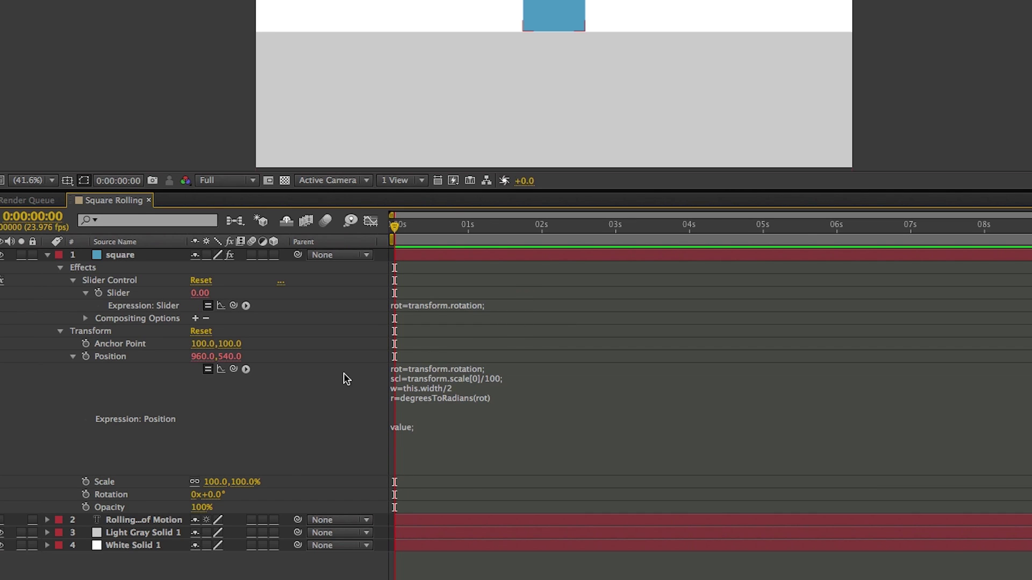
- Test the slider by rotating the square to about 49 degrees, and reset its rotation to 0
left_click_drag(217, 494, 236, 494)
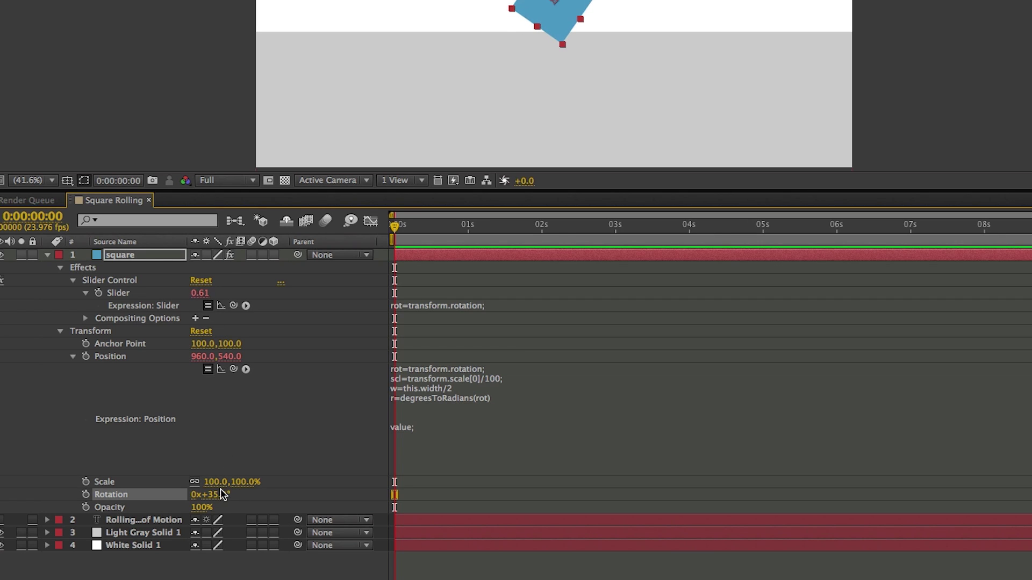
left_click_drag(223, 492, 235, 495)
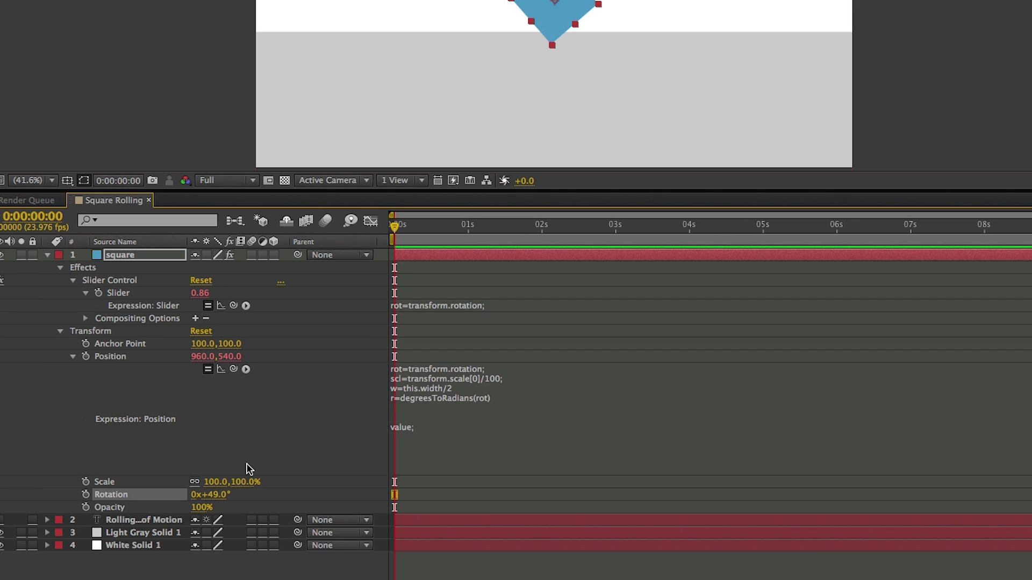
left_click(225, 495)
type("0")
key("Return")
- Test the slider with the square's rotation at 90 and 180 degrees
left_click(230, 494)
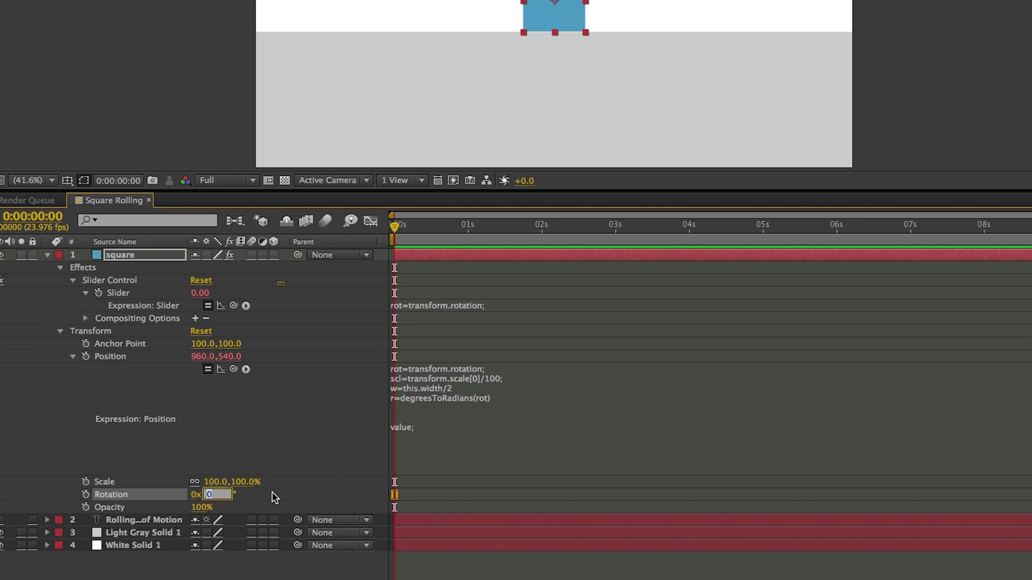
type("90")
key("Return")
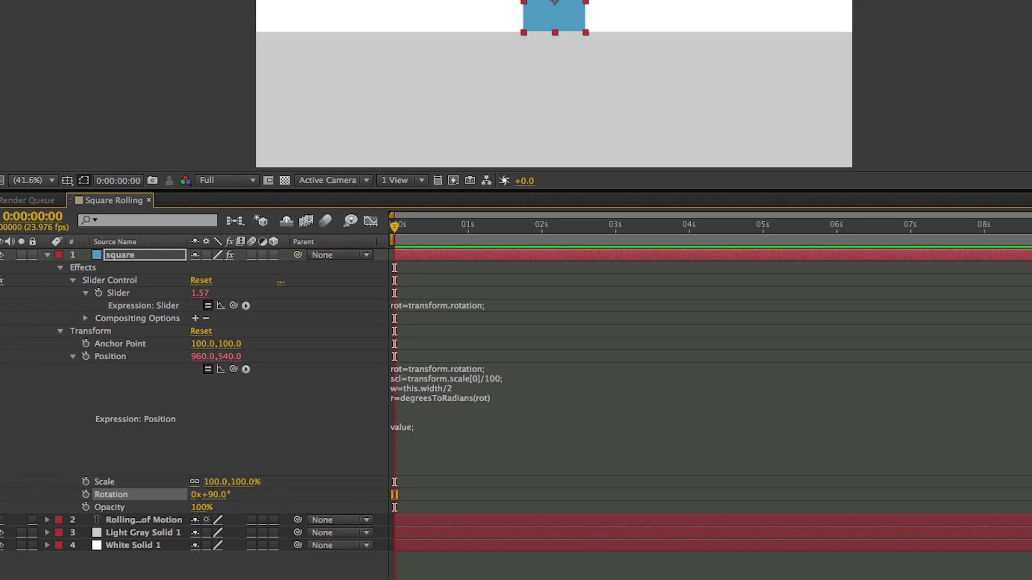
left_click(221, 495)
type("180")
key("Return")
- Add the line sR=Math.sin(r); below the r line in the position expression
left_click(495, 413)
left_click(511, 402)
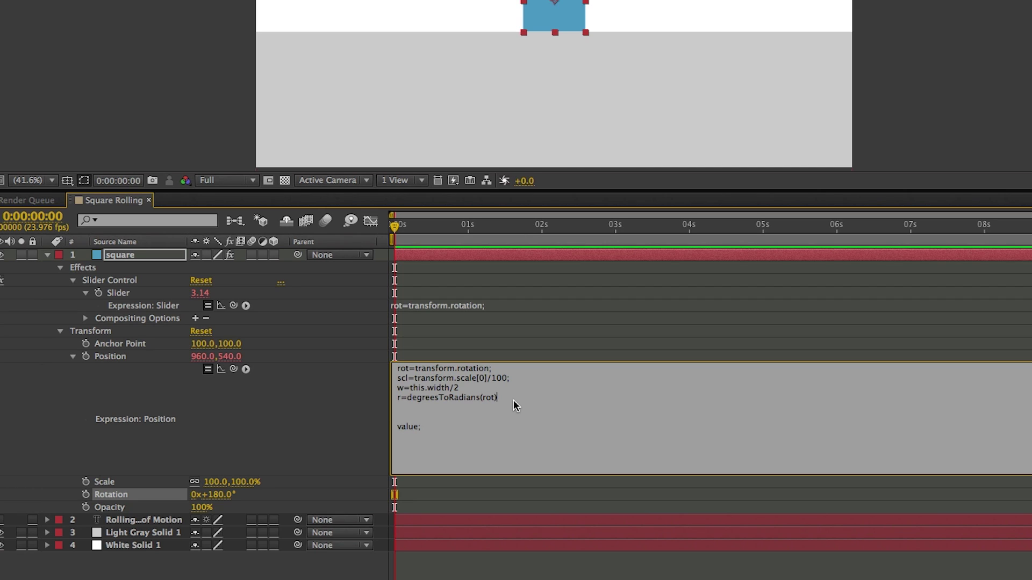
key("Return")
type("sR=Math.sin")
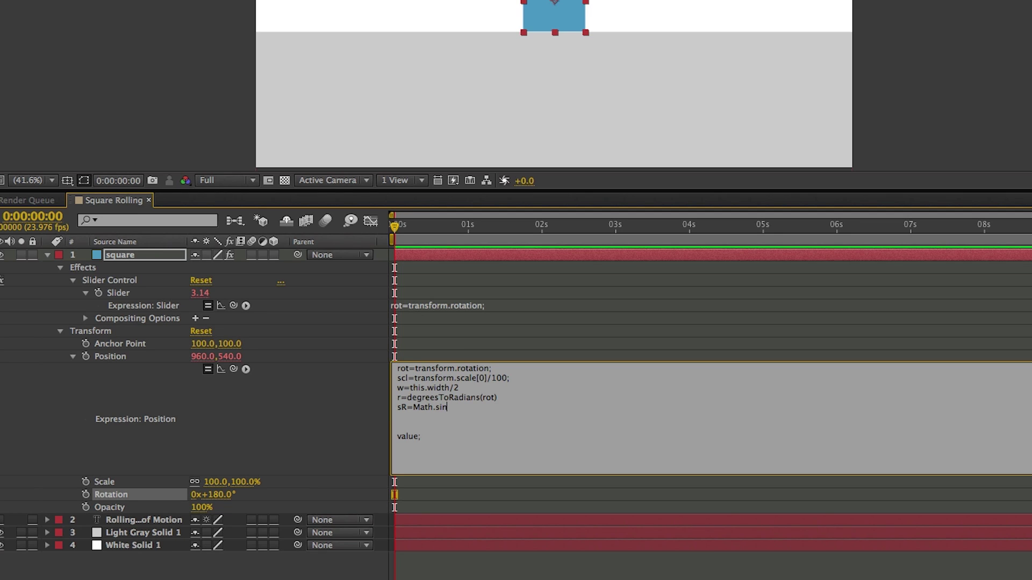
type("(r);")
- Copy the line sR=Math.sin(r); to the end of the slider's expression
left_click_drag(473, 408, 386, 409)
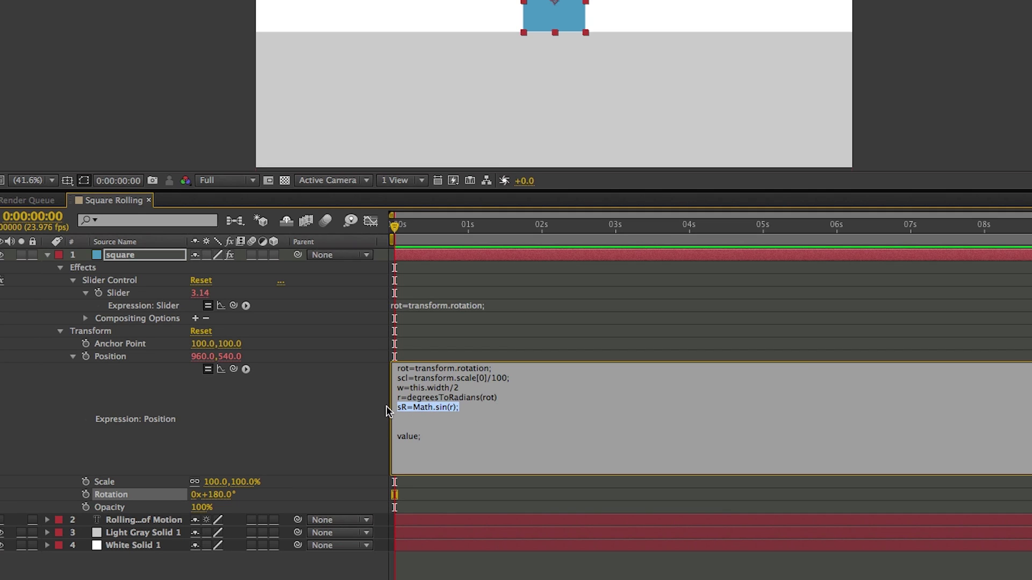
left_click_drag(508, 309, 510, 370)
left_click(516, 349)
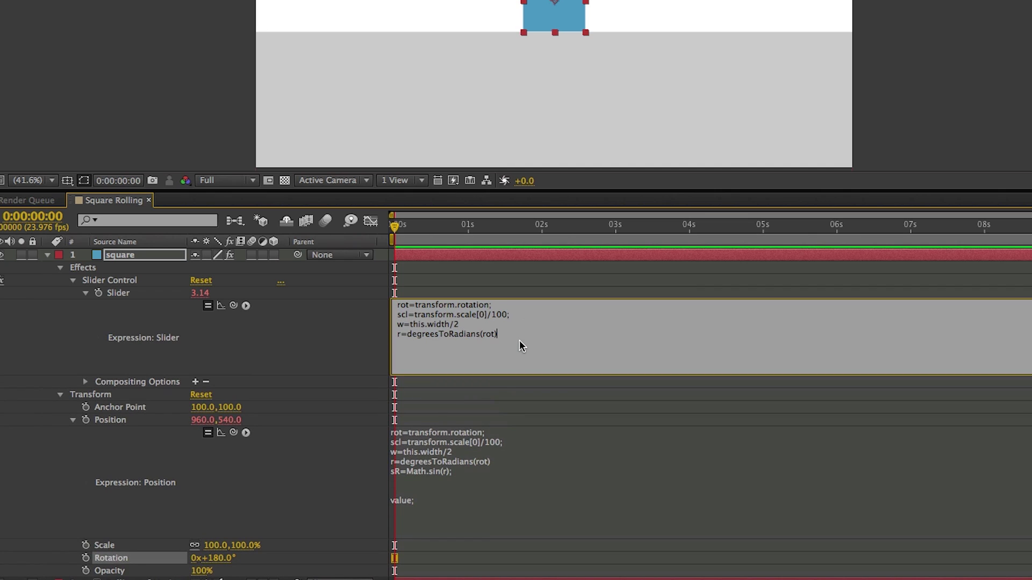
key("Return")
key("ctrl+v")
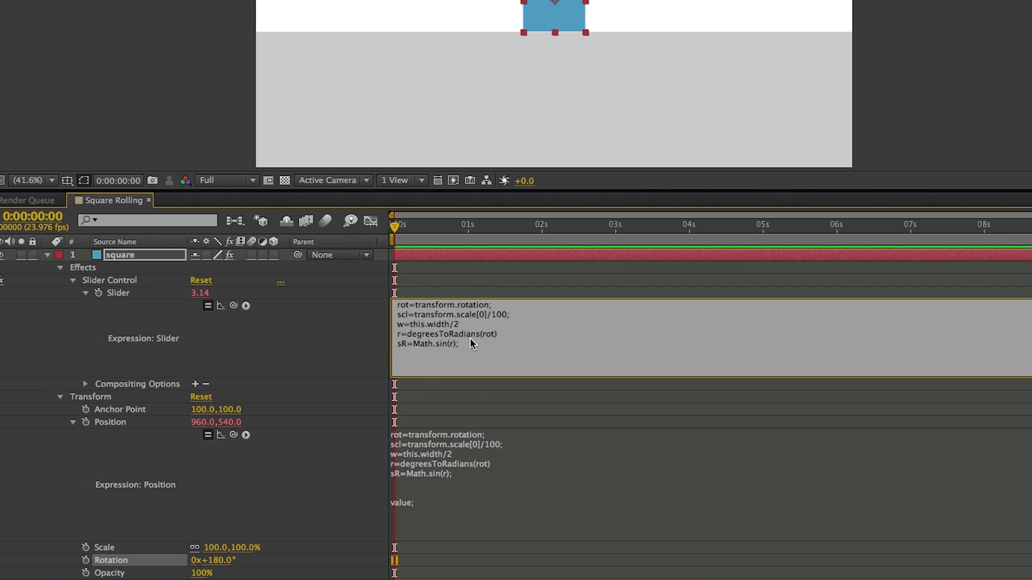
left_click(470, 282)
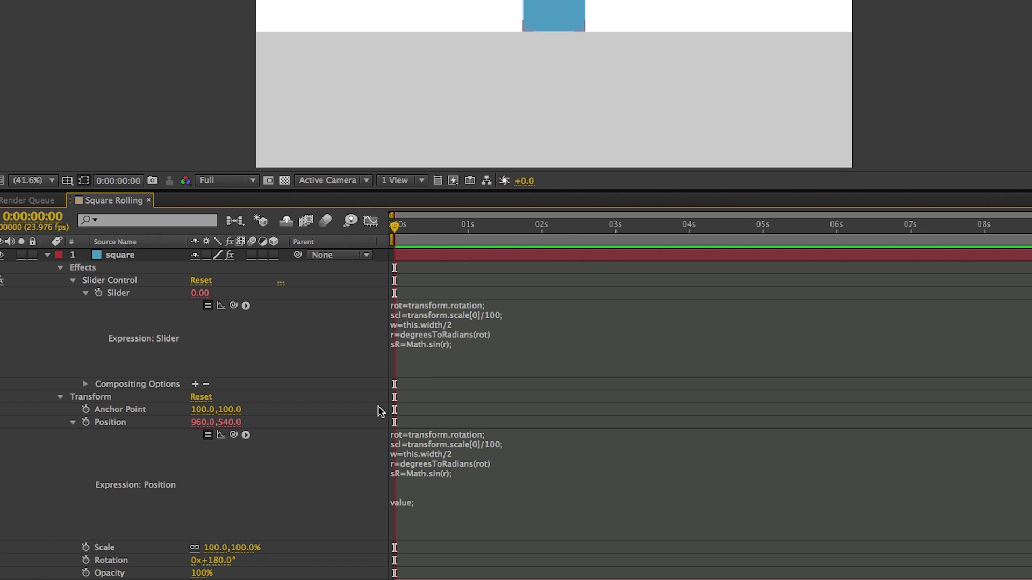
- Test the sine output on the slider by setting the square's rotation to 0, 45 and 180 degrees
scroll(229, 475, "down", 1)
scroll(229, 476, "up", 1)
left_click(219, 560)
type("0x+")
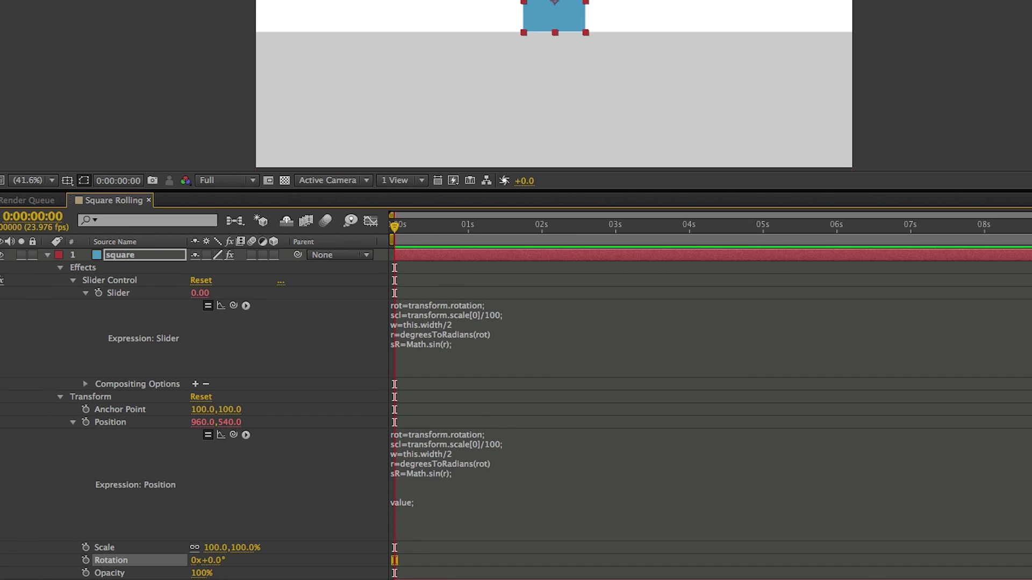
type("45")
key("Return")
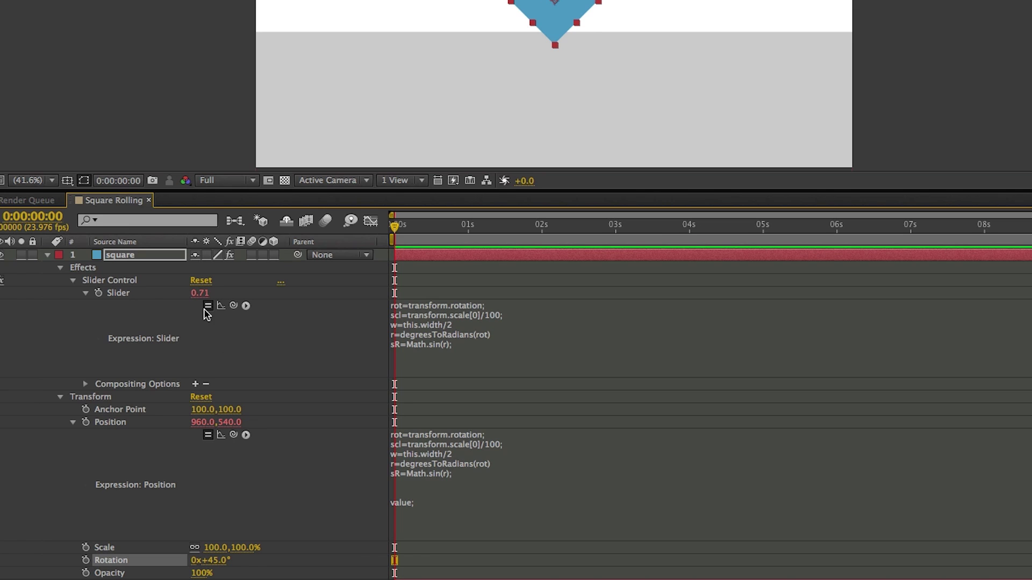
left_click(218, 560)
type("180")
key("Return")
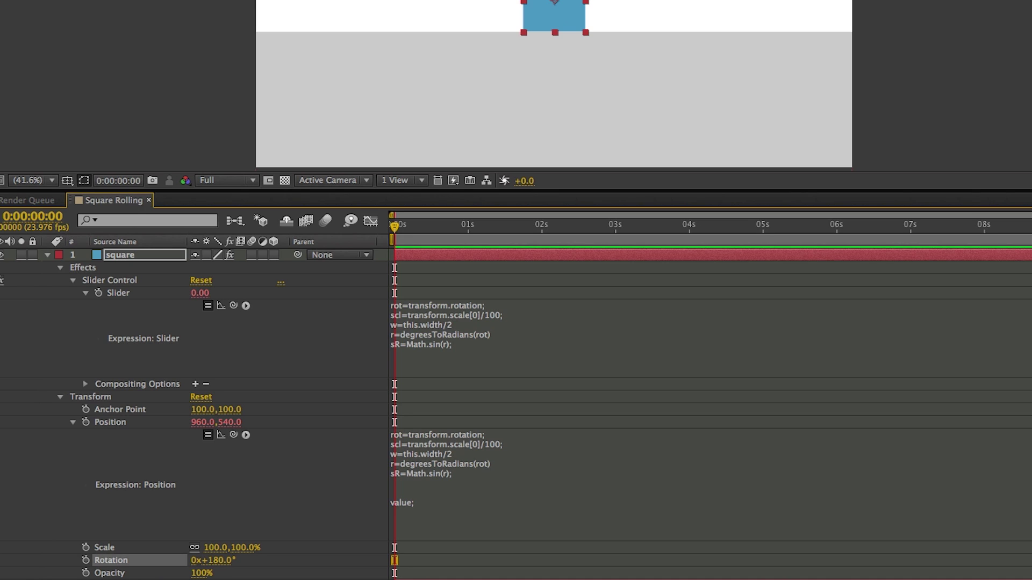
- Test the slider's sine output by setting the square's rotation to 360 degrees and scrubbing it to 221 degrees
mouse_move(226, 565)
left_mouse_down()
mouse_move(216, 565)
mouse_move(240, 561)
left_mouse_up()
left_click(237, 561)
type("360")
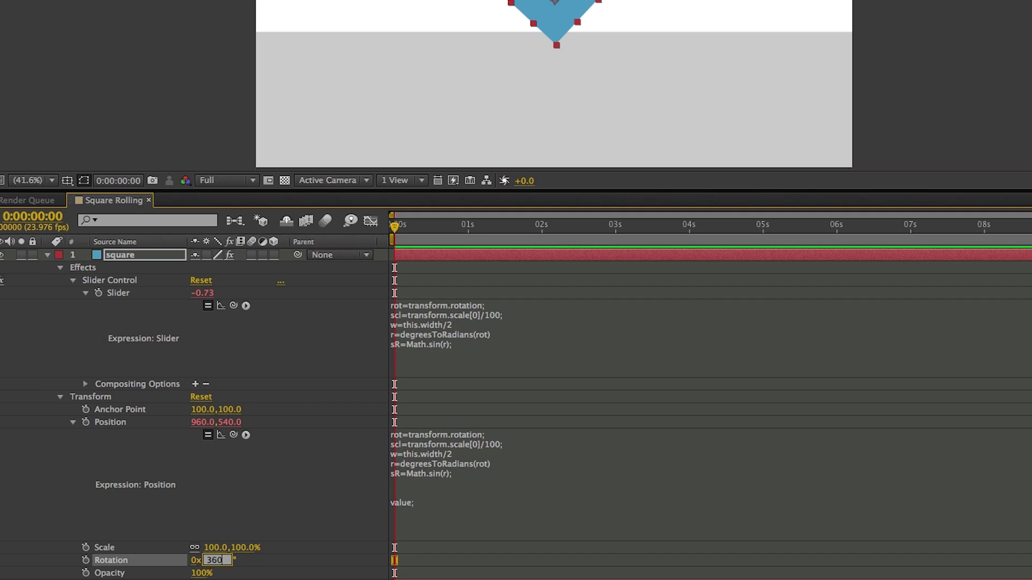
key("Return")
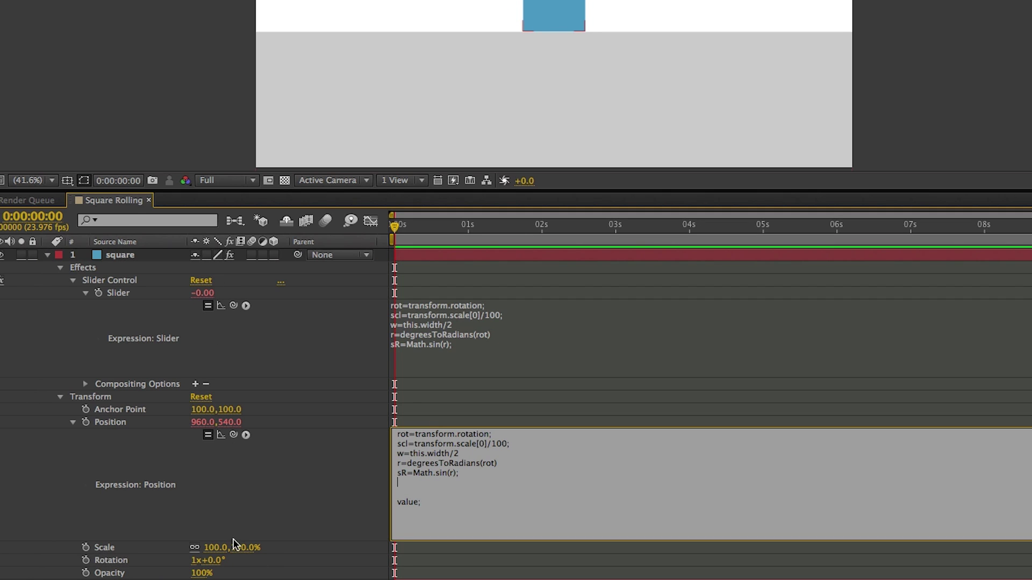
left_click_drag(218, 562, 183, 561)
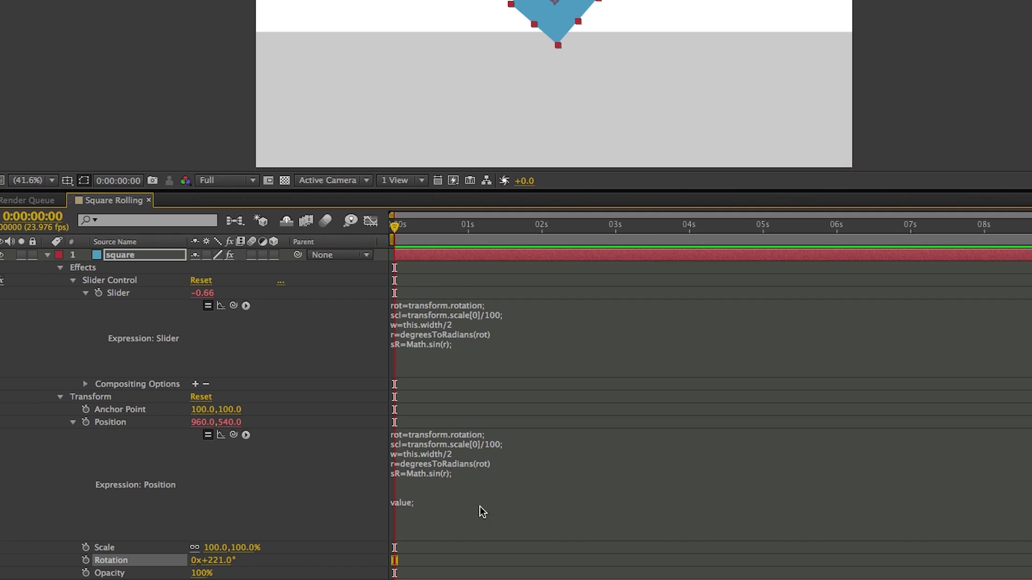
- Add the line t=transform.position; below the sR line in the position expression and output [t[0],t[1]]
left_click(434, 488)
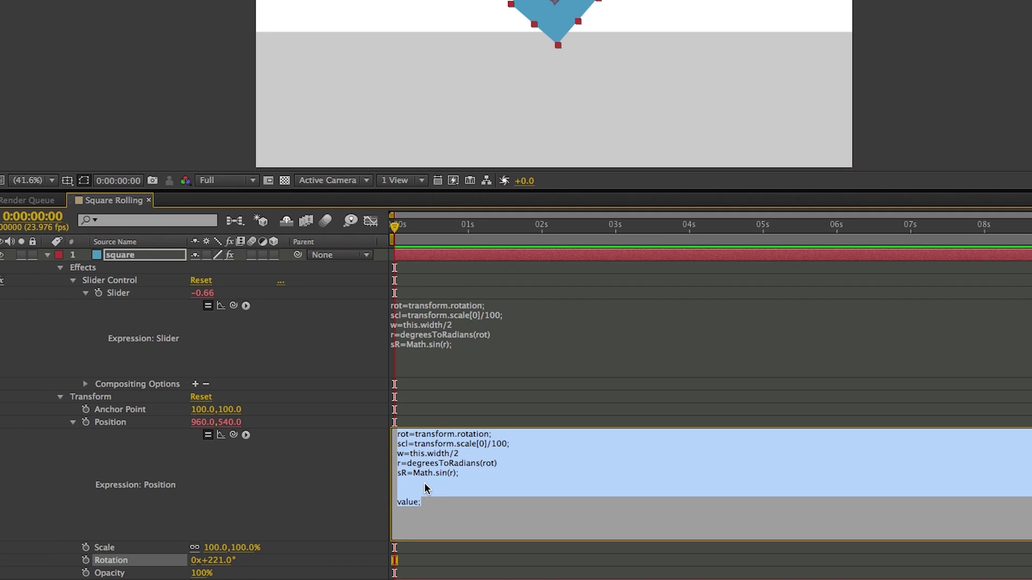
left_click(449, 491)
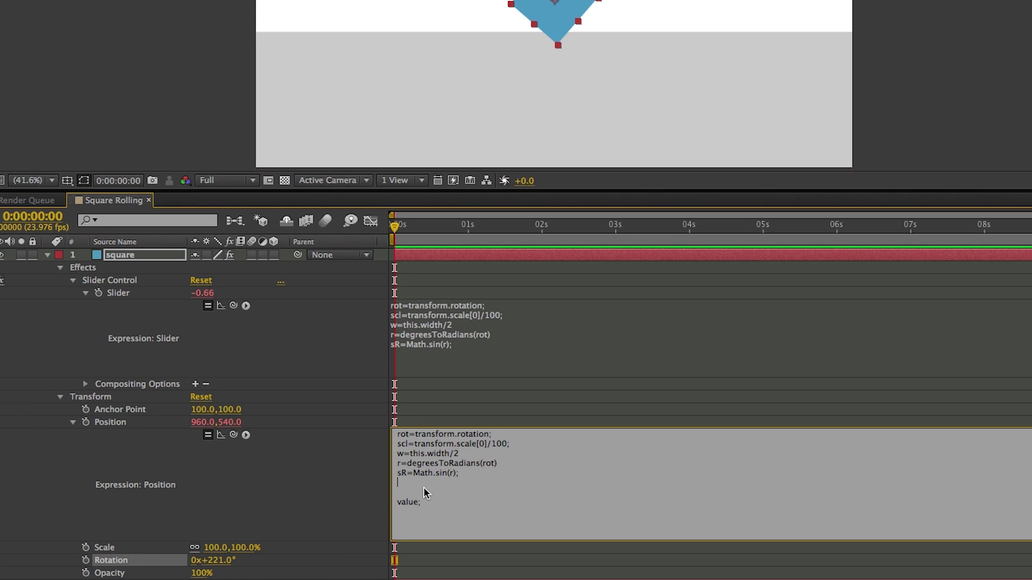
type("=")
left_click_drag(233, 434, 97, 425)
key("Return")
key("Return")
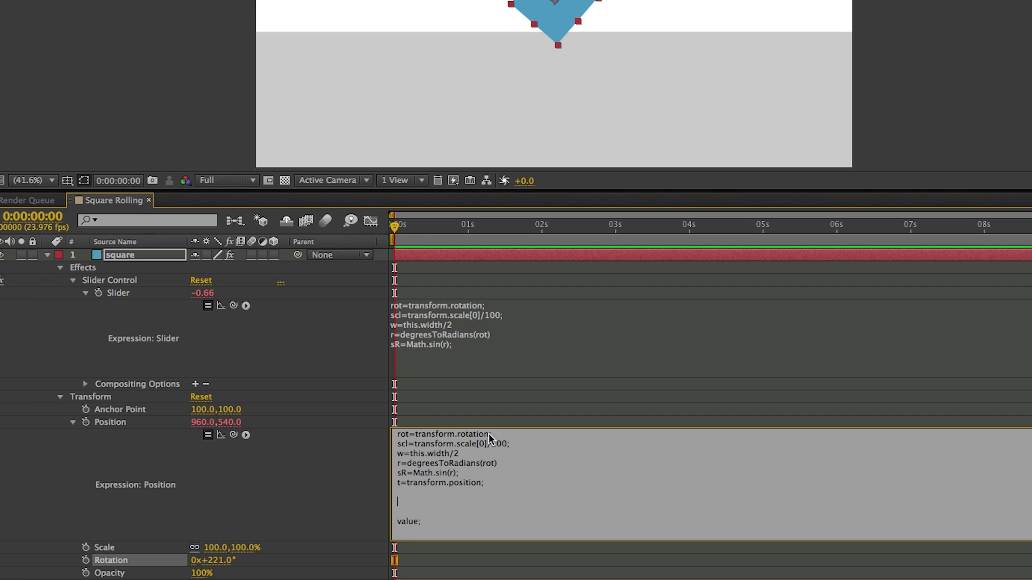
type("[t[0]")
type(",t[1]")
left_click(461, 403)
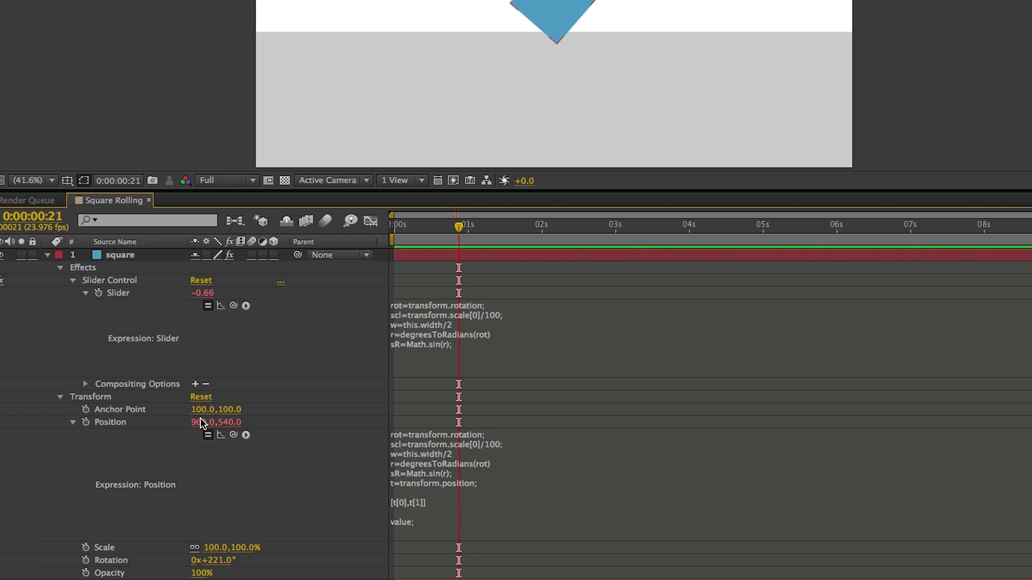
- Delete the leftover value; line from the position expression, return to the first frame and test scrubbing the square's position
left_click(418, 524)
left_click_drag(436, 524, 330, 517)
key("BackSpace")
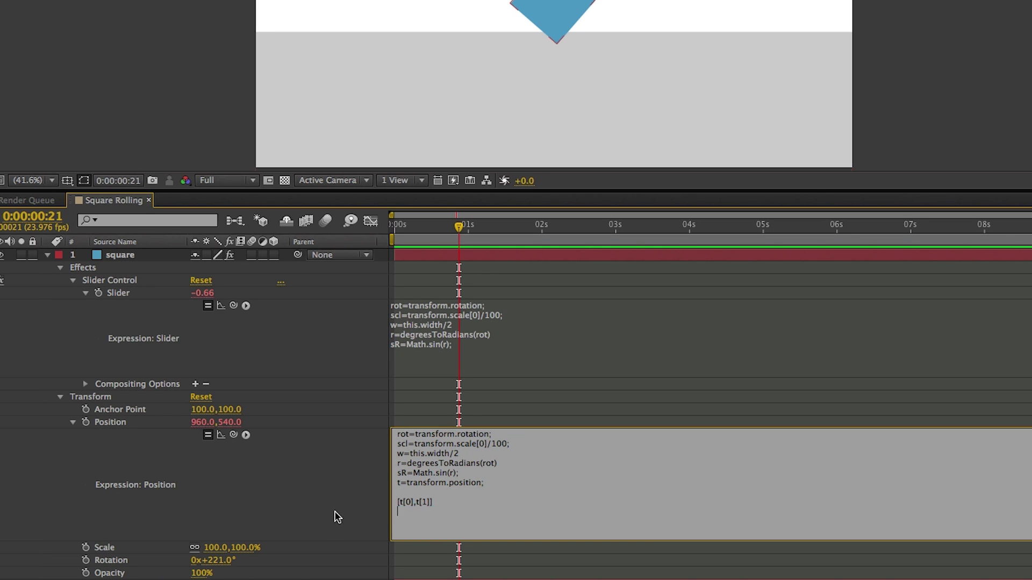
left_click(534, 415)
key("Home")
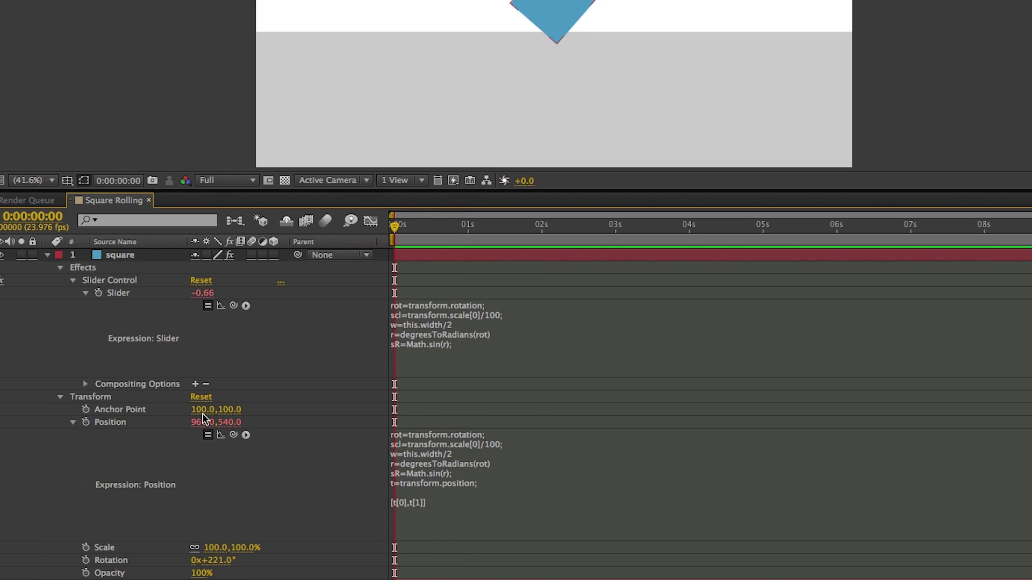
left_click(232, 422)
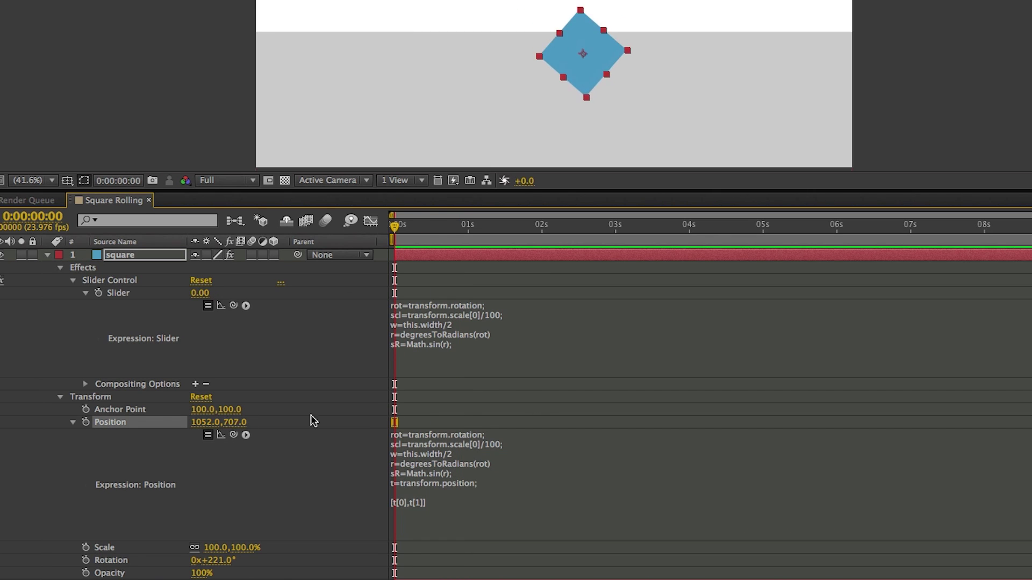
- Change the position expression's output to [t[0],t[1]+sR*100] so the sine drives the vertical position
left_click(445, 490)
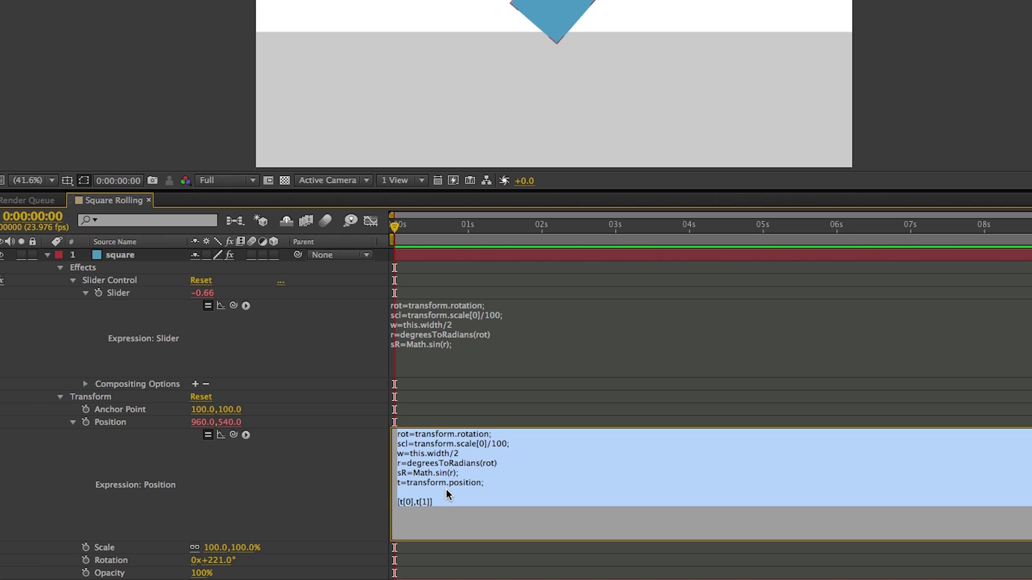
left_click(418, 484)
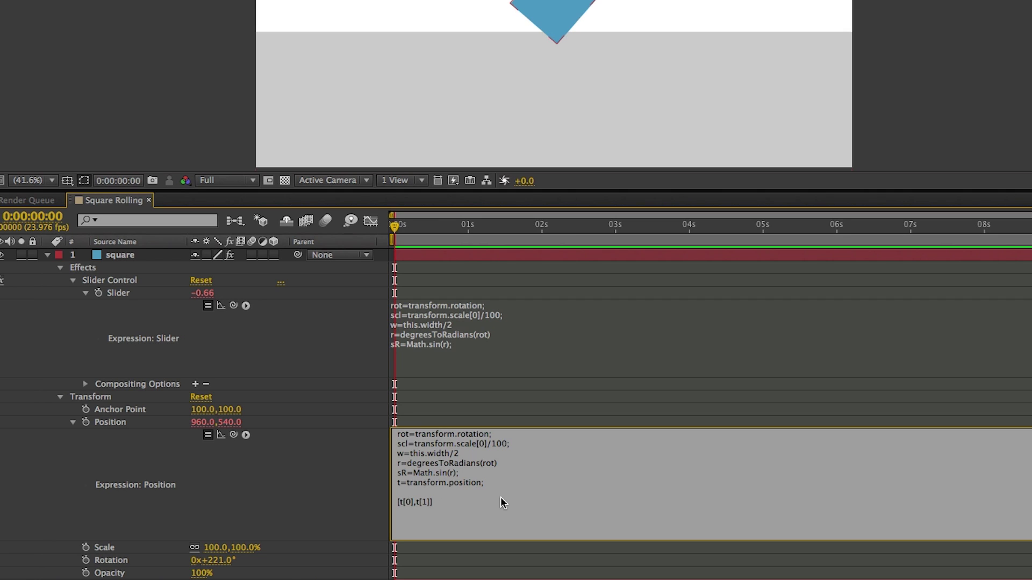
type("+sR*100")
left_click(557, 409)
key("space")
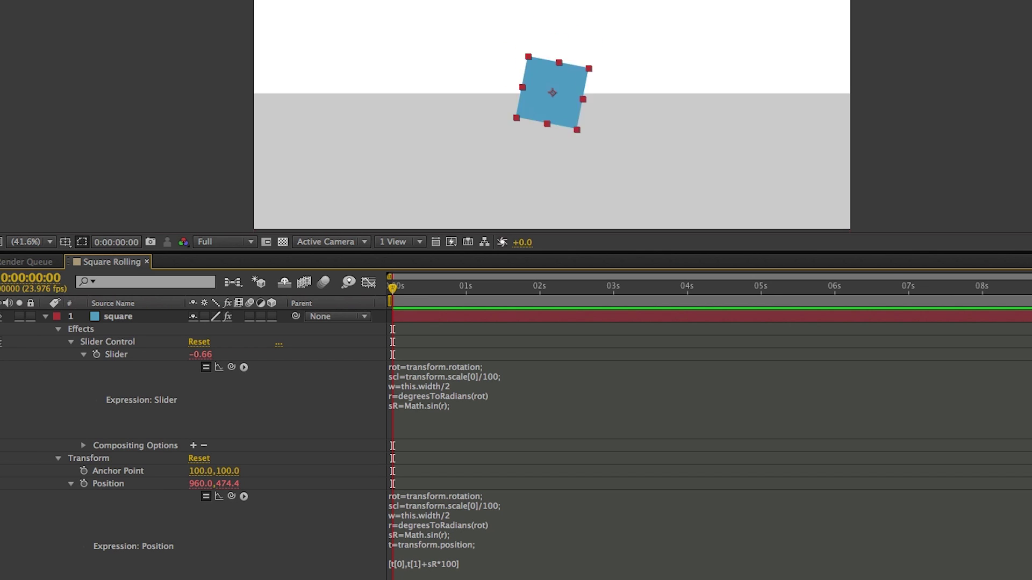
key("Return")
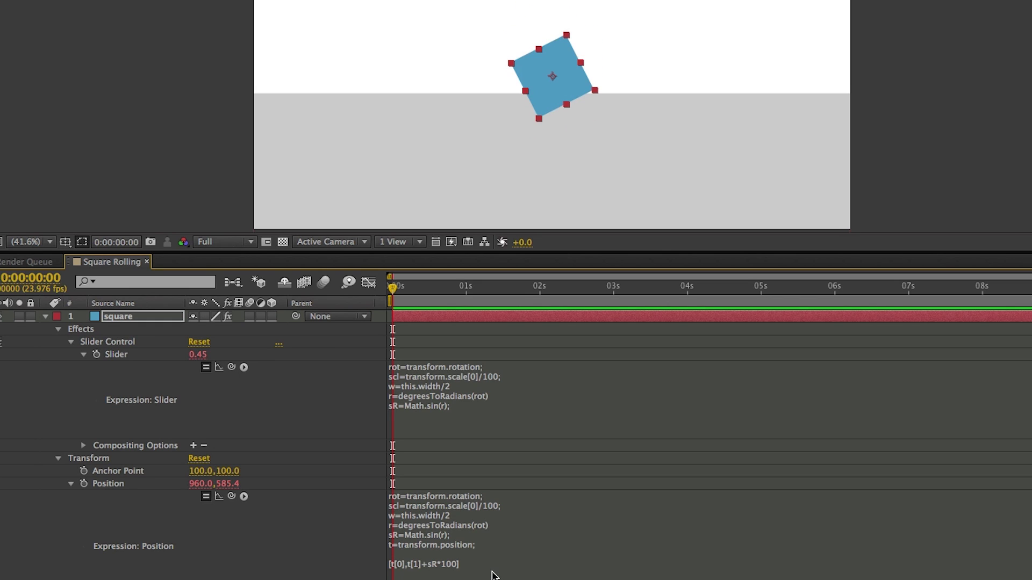
- Change the radians line in the position expression to r=(degreesToRadians(rot))*2;
left_click(502, 524)
left_click(502, 524)
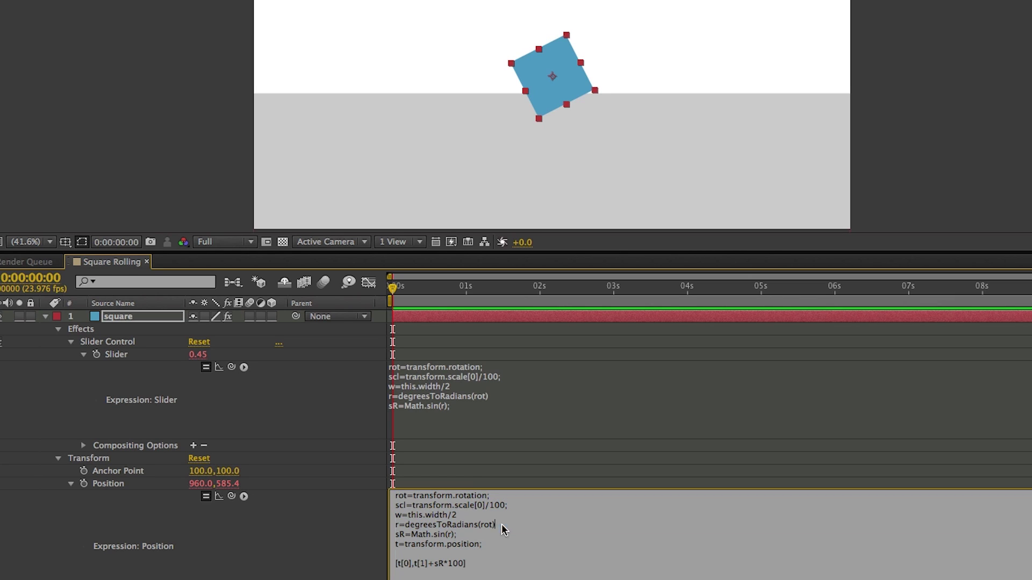
left_click(405, 525)
type("(")
key("End")
type(")*2;")
left_click(541, 478)
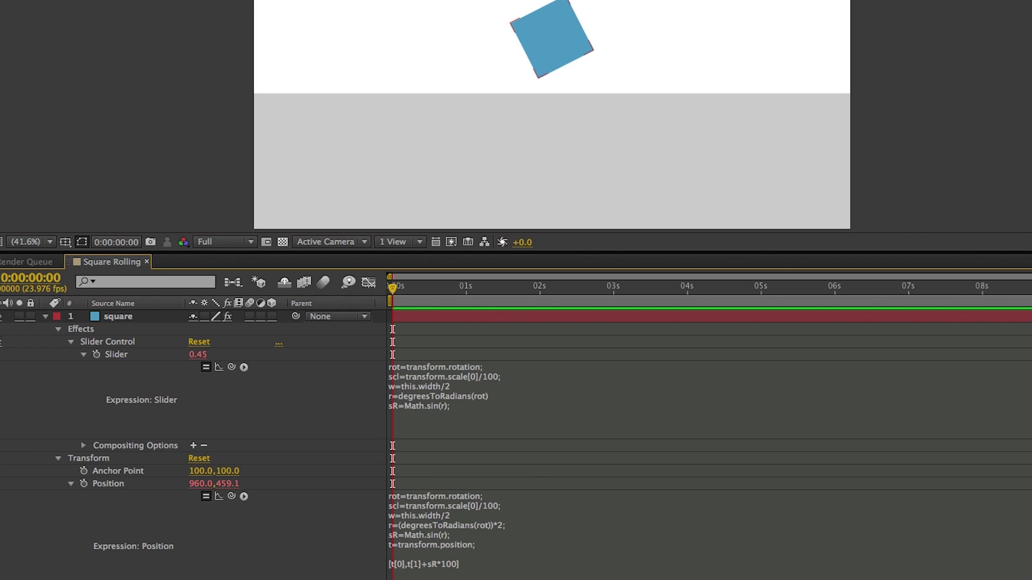
- Test the square's vertical movement by setting its rotation to 0, 90, 180 and 45 degrees
type("0")
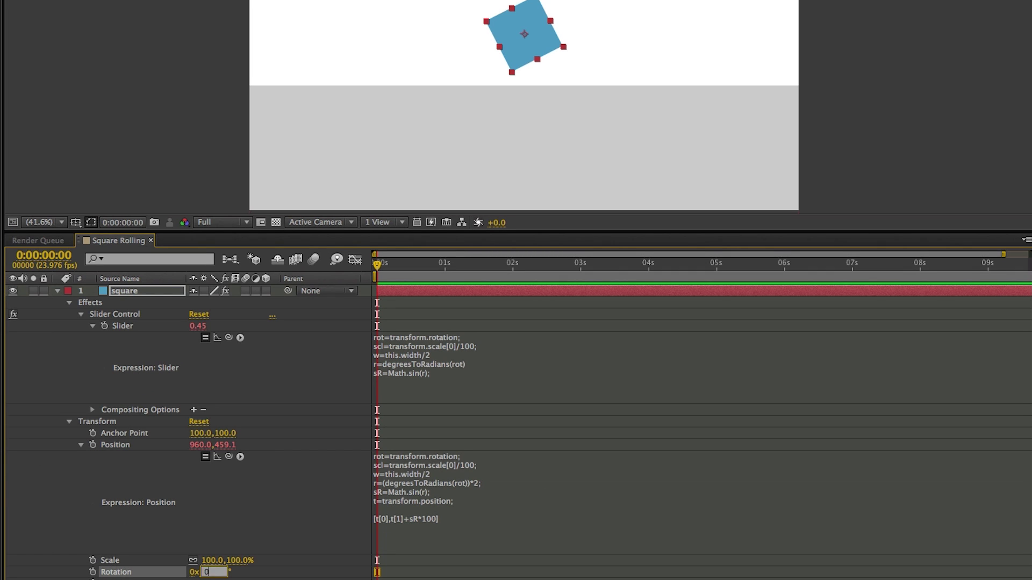
key("Return")
left_click(211, 572)
type("90")
key("Return")
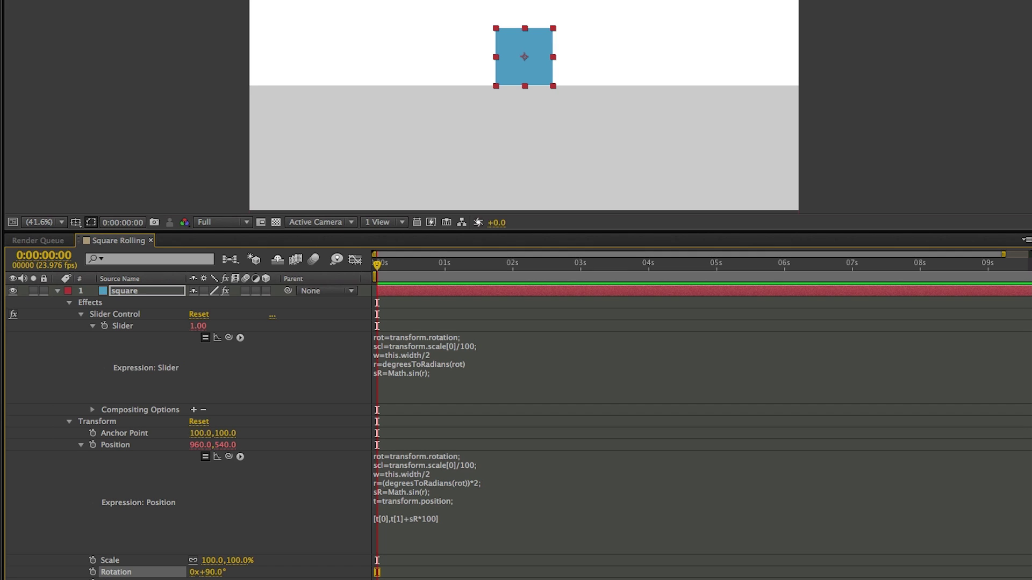
left_click(213, 572)
type("180")
key("Return")
left_click(213, 572)
type("45")
key("Return")
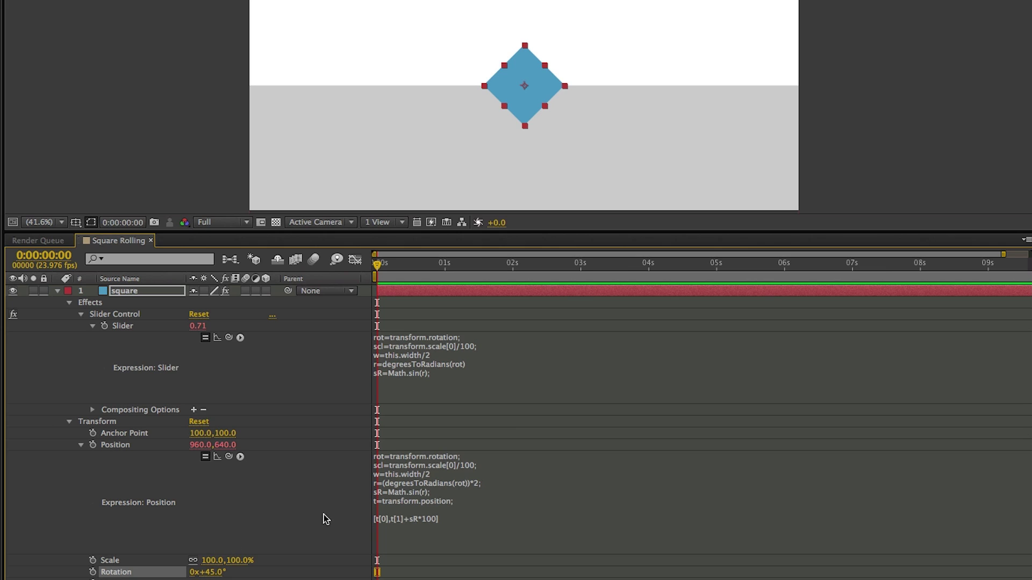
- Subtract the sine offset in the position expression, making the output [t[0],t[1]-sR*100]
left_click(415, 524)
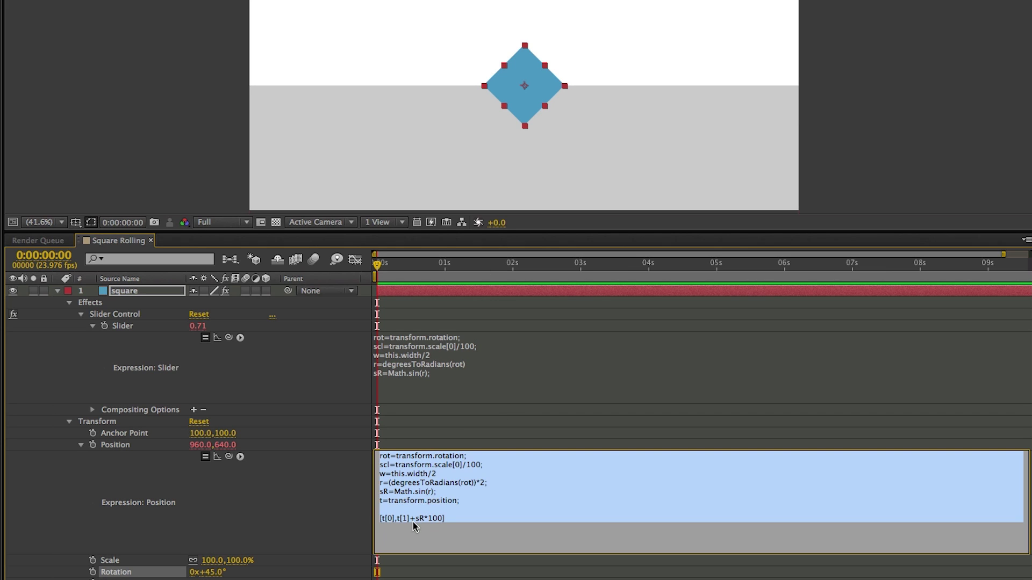
left_click(423, 525)
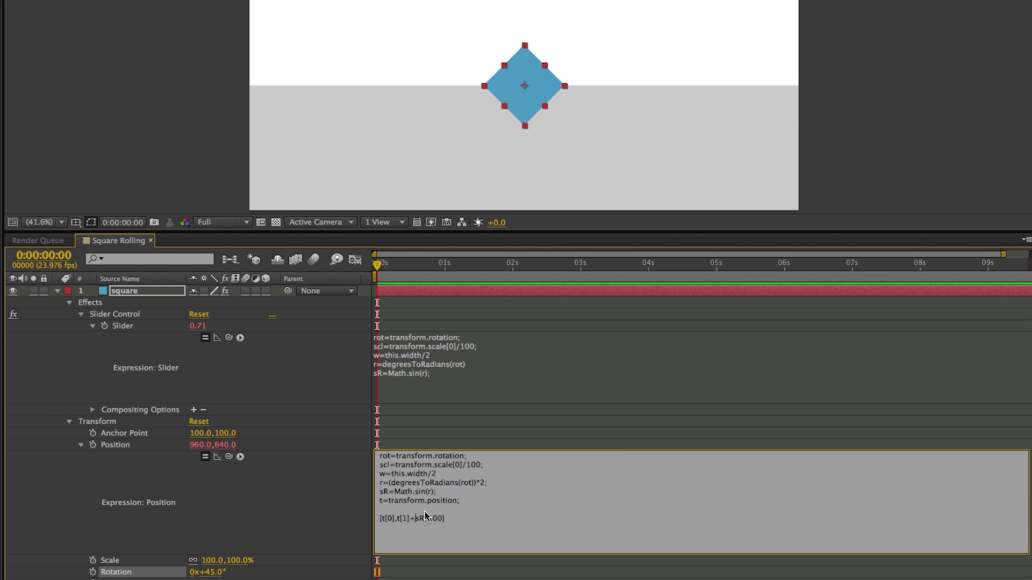
key("BackSpace")
type("-")
left_click(503, 408)
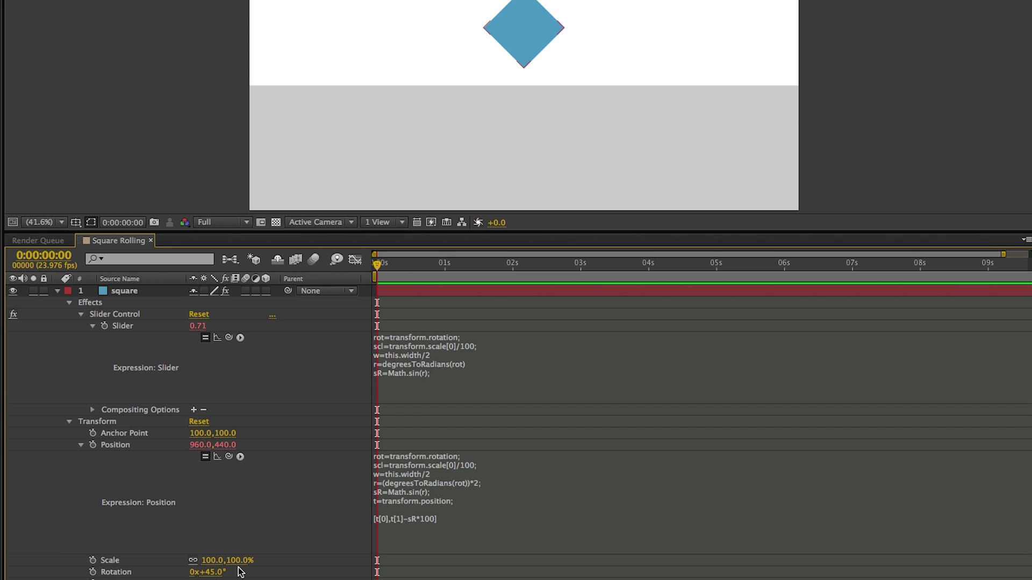
- Scrub the square's rotation past a full turn, to 1x+293 degrees, to check its vertical movement
left_click_drag(215, 573, 620, 574)
key("Return")
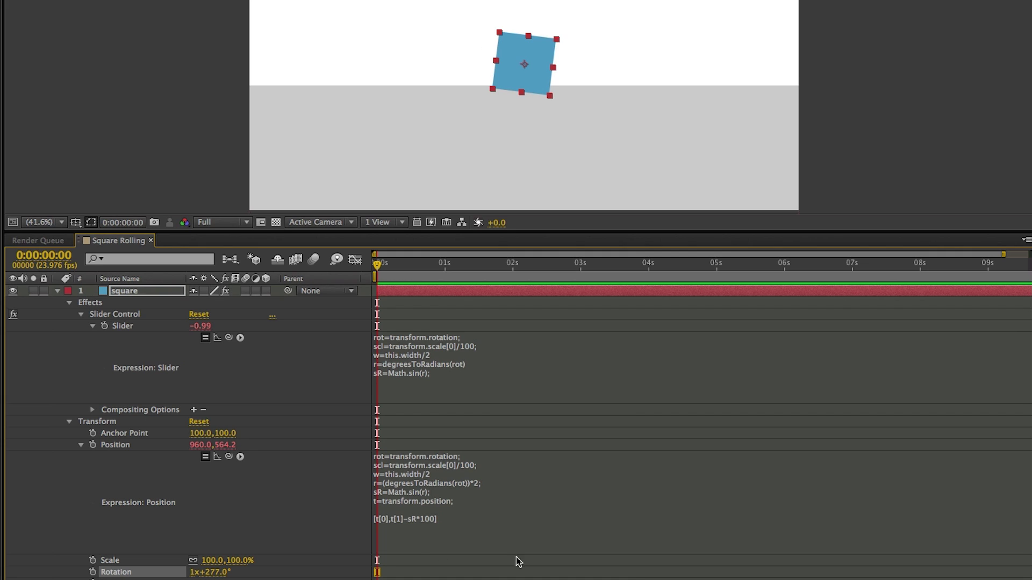
left_click_drag(228, 573, 234, 573)
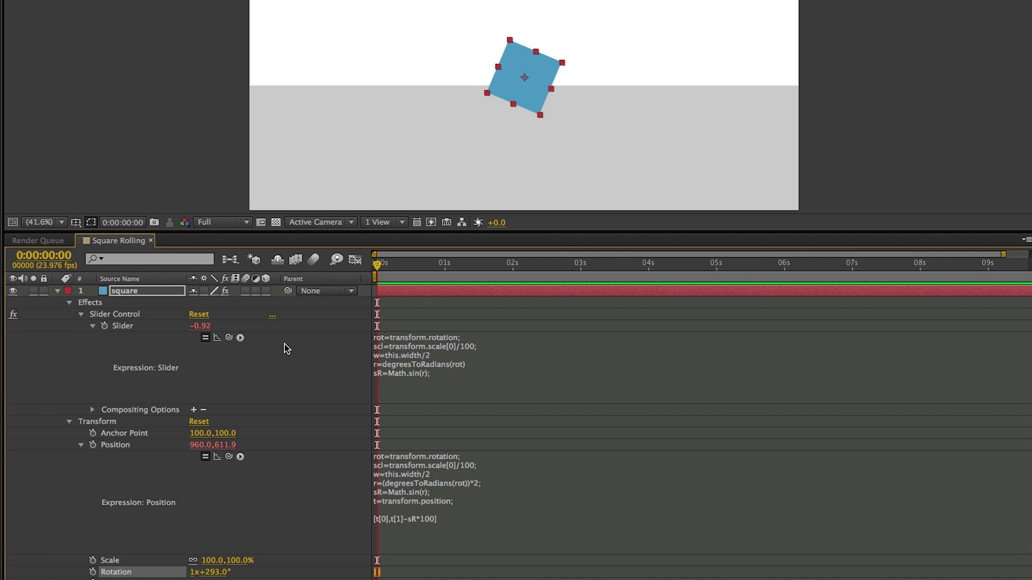
- Reset the square's rotation to 0 turns and 0 degrees
left_click(215, 573)
type("0")
key("Return")
left_click(195, 573)
type("0")
key("Return")
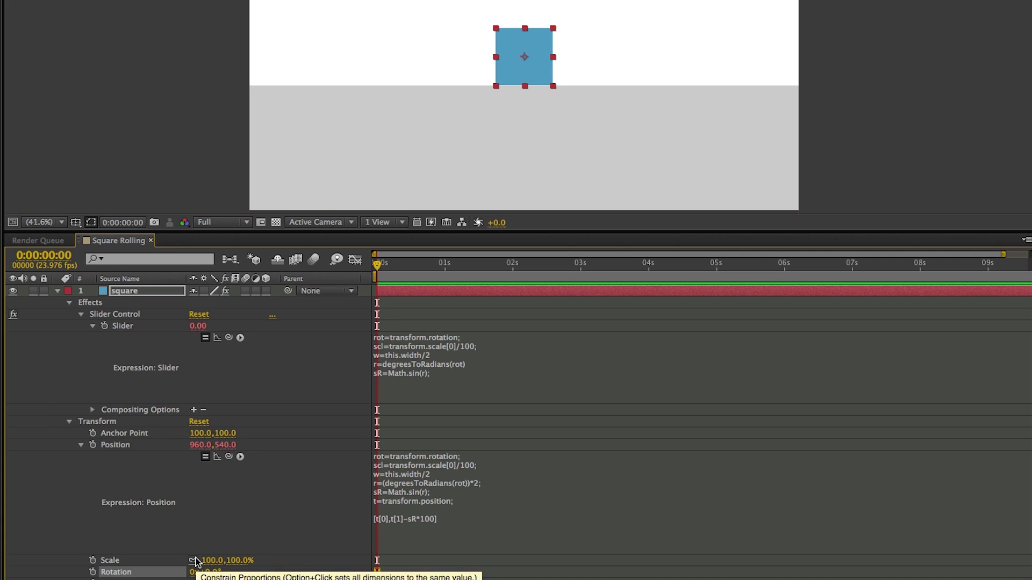
- Change the sine line in the position expression to sR=Math.abs(Math.sin(r)); and test it by scrubbing the rotation to 1x+138 degrees
left_click(451, 476)
left_click(438, 493)
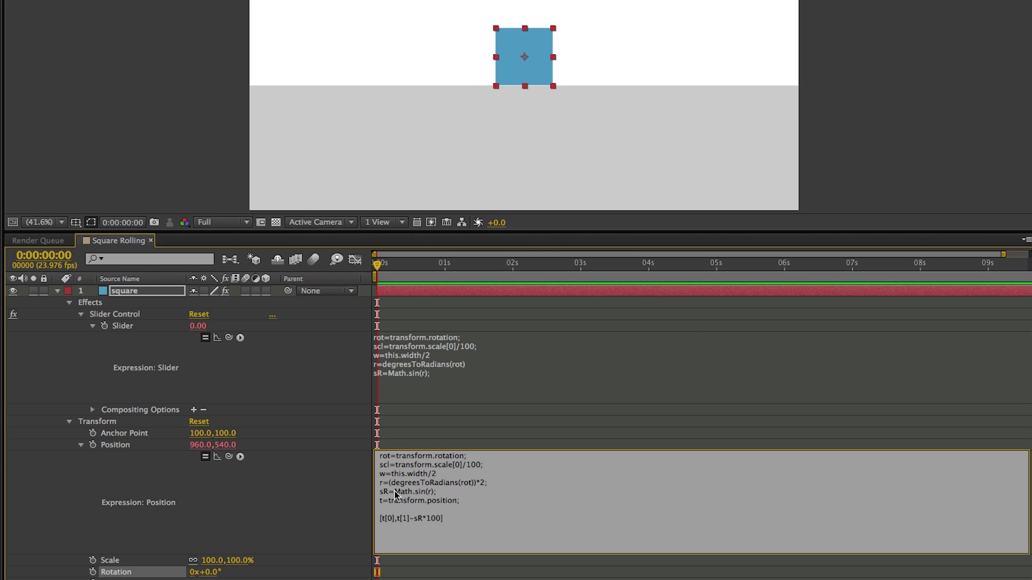
left_click(394, 491)
type("(")
left_click(455, 490)
left_click(393, 491)
type("Math.abs")
left_click(506, 442)
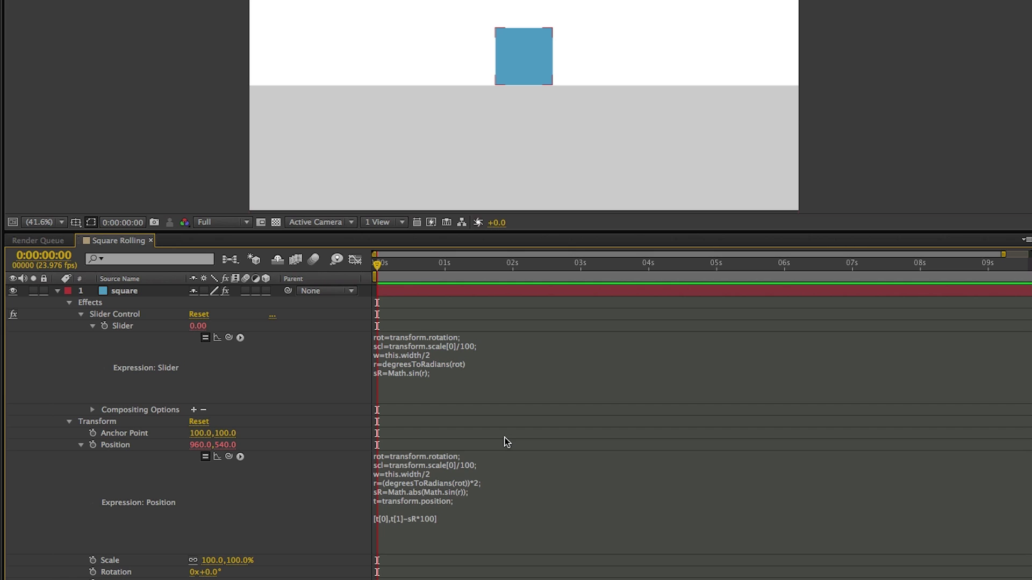
left_click_drag(219, 573, 253, 575)
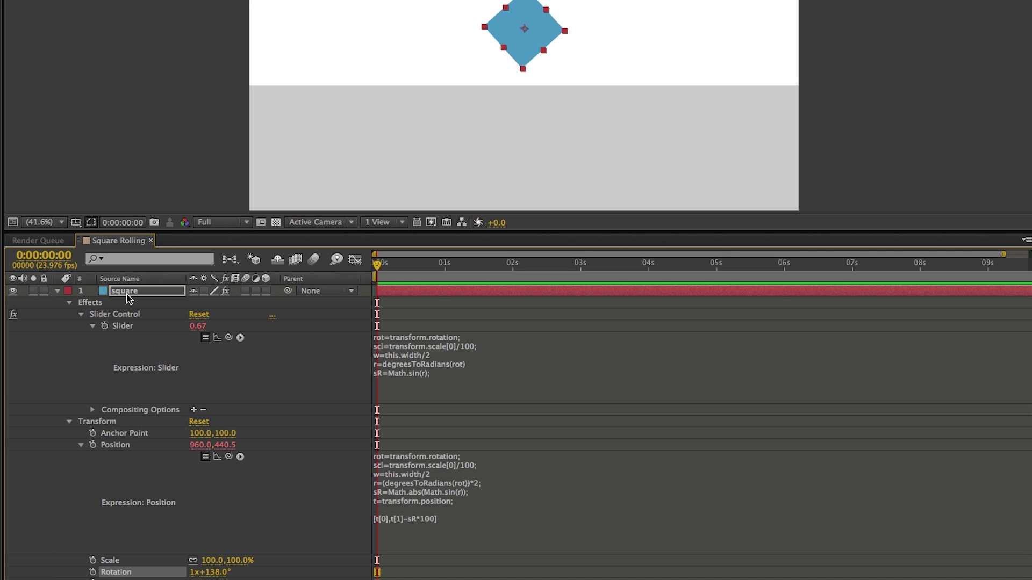
- Remove the expression from the square's Slider Control so the slider can be set freely
left_click(458, 363)
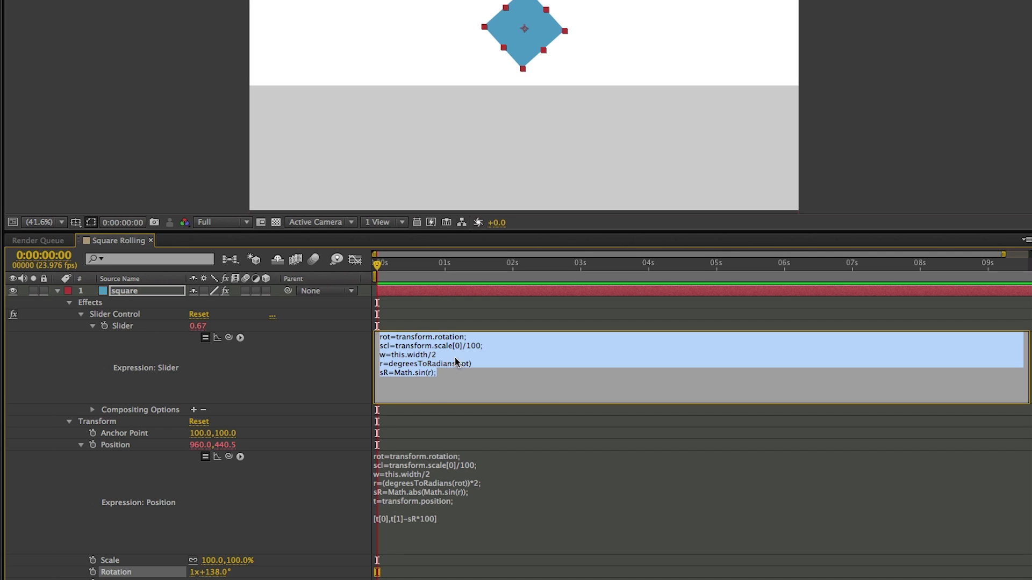
left_click(477, 385)
key("ctrl+a")
key("BackSpace")
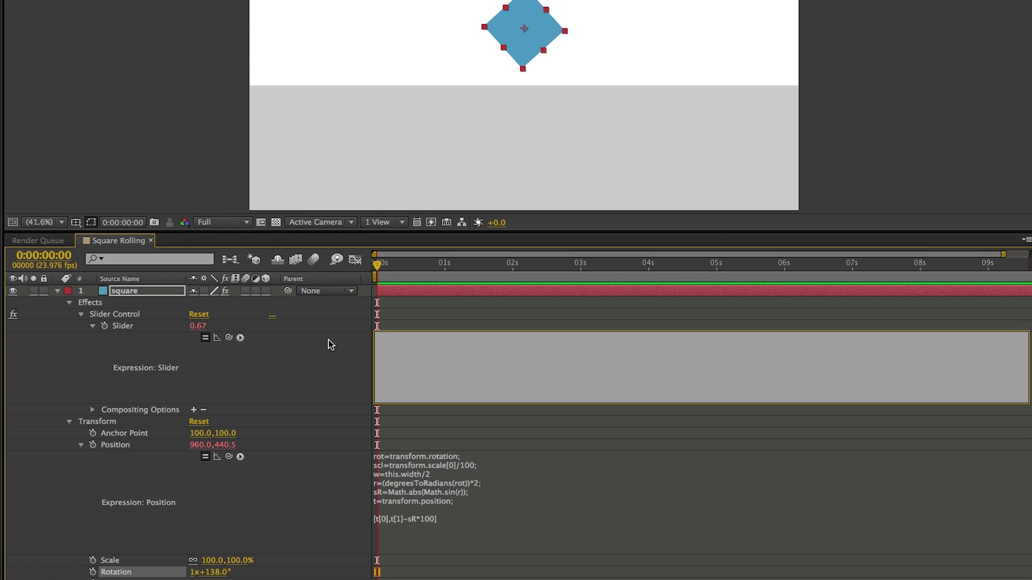
left_click(247, 363)
- Add the line uS=effect("Slider Control")("Slider"); below the t line in the position expression, linking it to the slider
left_click(471, 432)
key("Return")
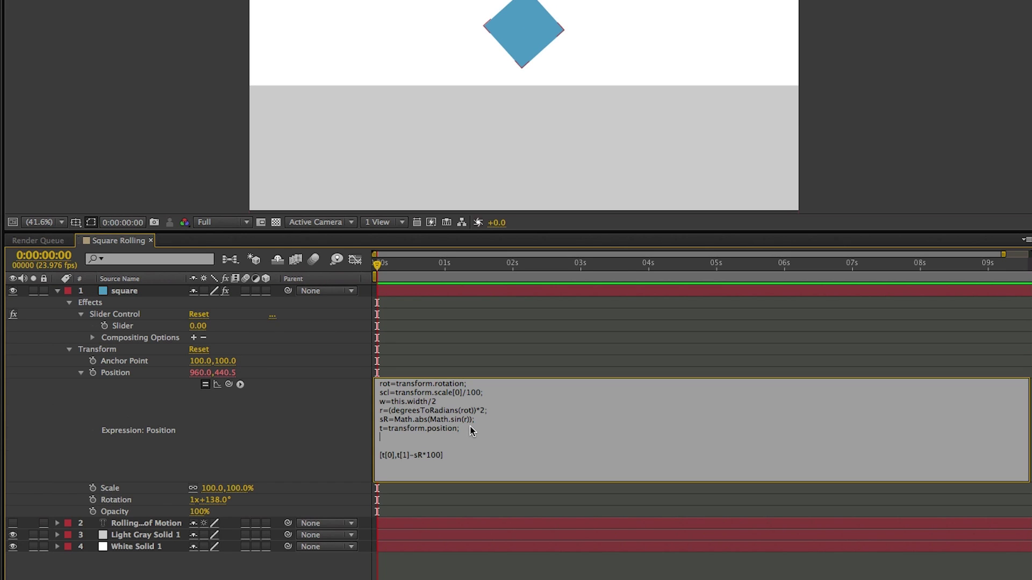
type("uS=")
left_click_drag(228, 385, 183, 328)
type(";")
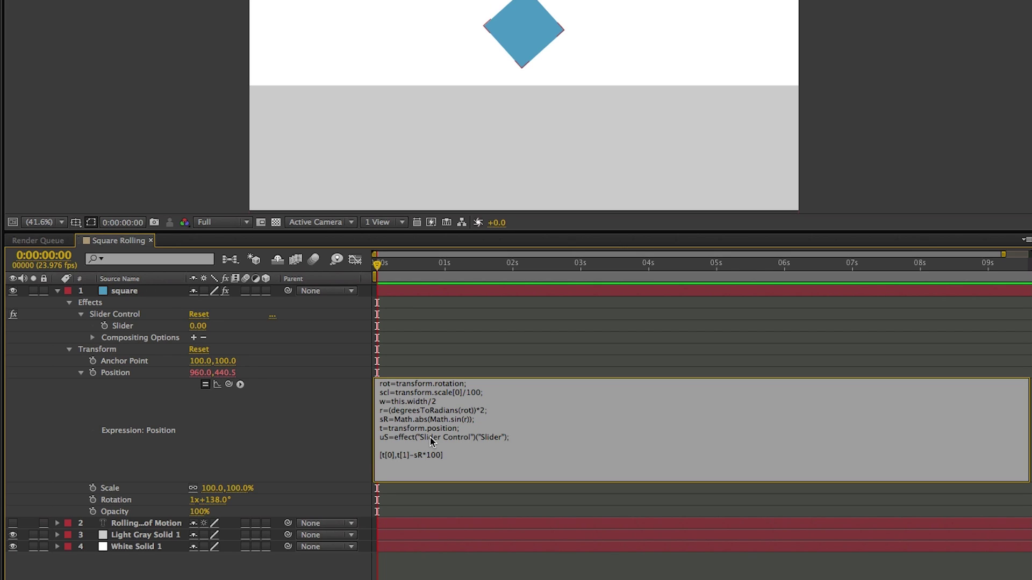
- Move the uS=effect("Slider Control")("Slider"); line to directly above the r line in the position expression
left_click_drag(521, 439, 376, 438)
key("ctrl+c")
key("BackSpace")
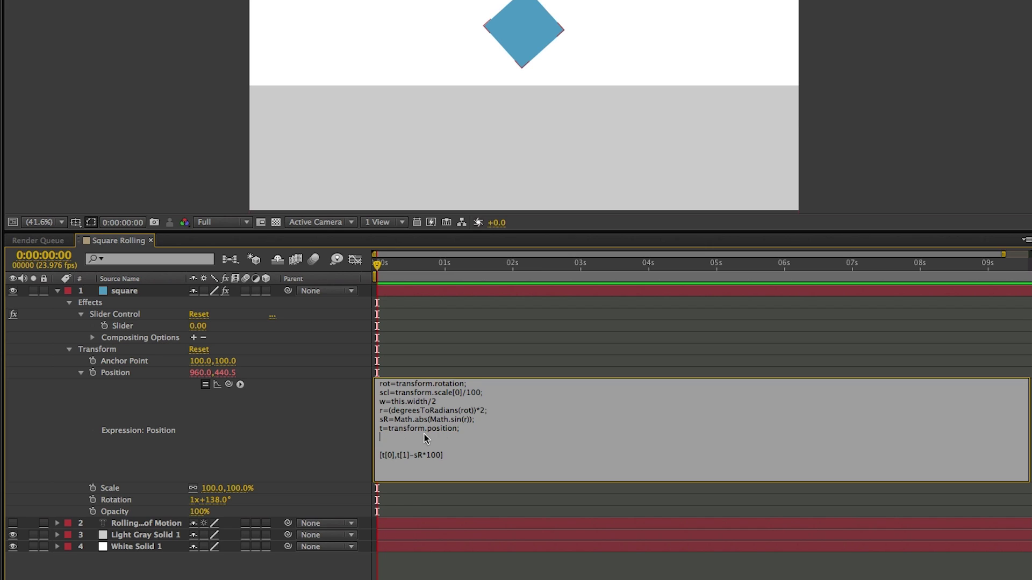
left_click(488, 411)
key("Return")
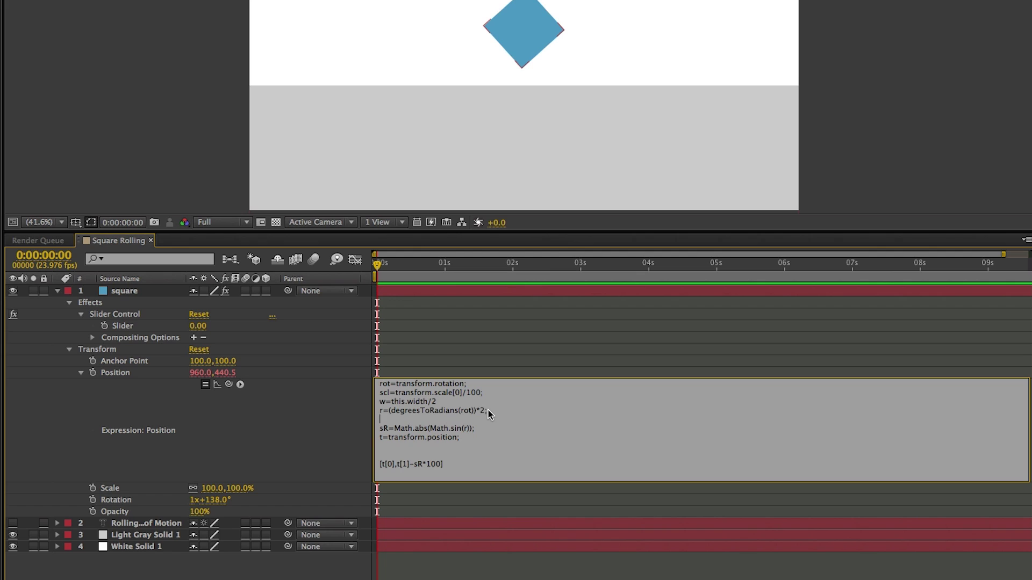
key("ctrl+v")
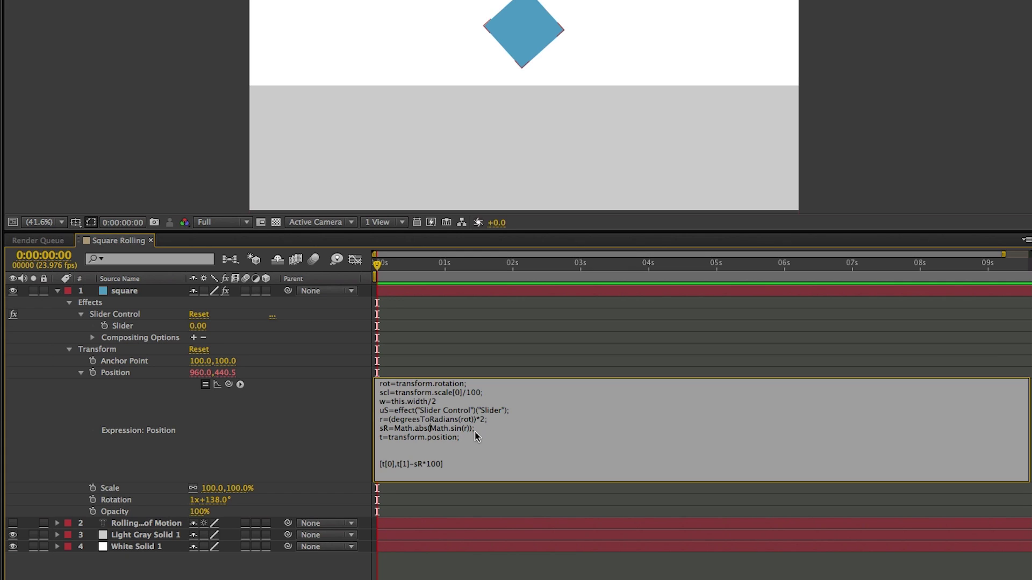
- Change the sine line in the position expression to sR=Math.abs(uS*Math.sin(r)); and test it by scrubbing the rotation to 1x+161 degrees
type("uS*")
left_click(511, 365)
left_click(116, 500)
left_click_drag(209, 499, 279, 495)
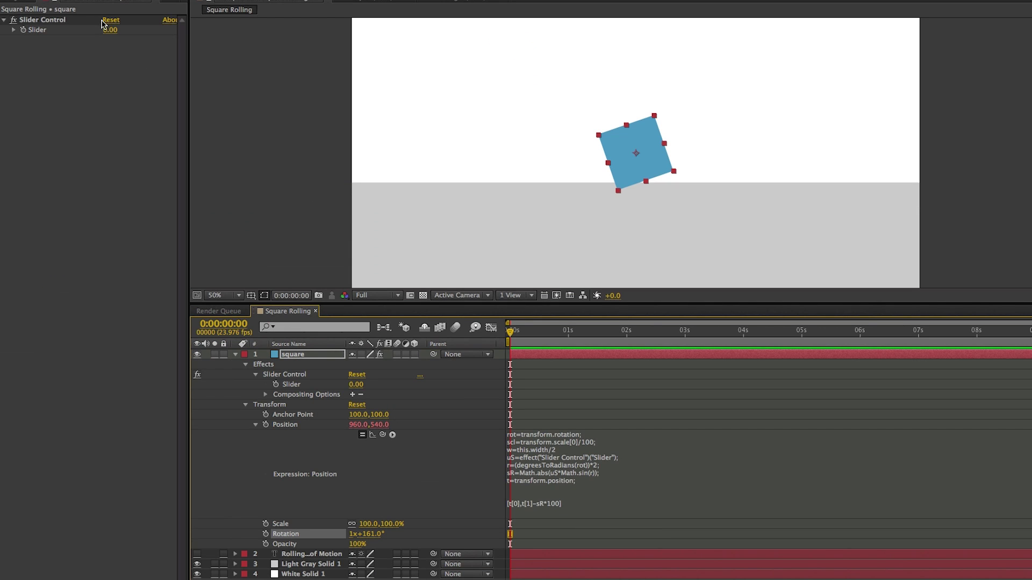
- Test the slider's effect, then divide it in the position expression by making the line uS=effect("Slider Control")("Slider")/100;
left_click_drag(107, 31, 281, 136)
key("ctrl+z")
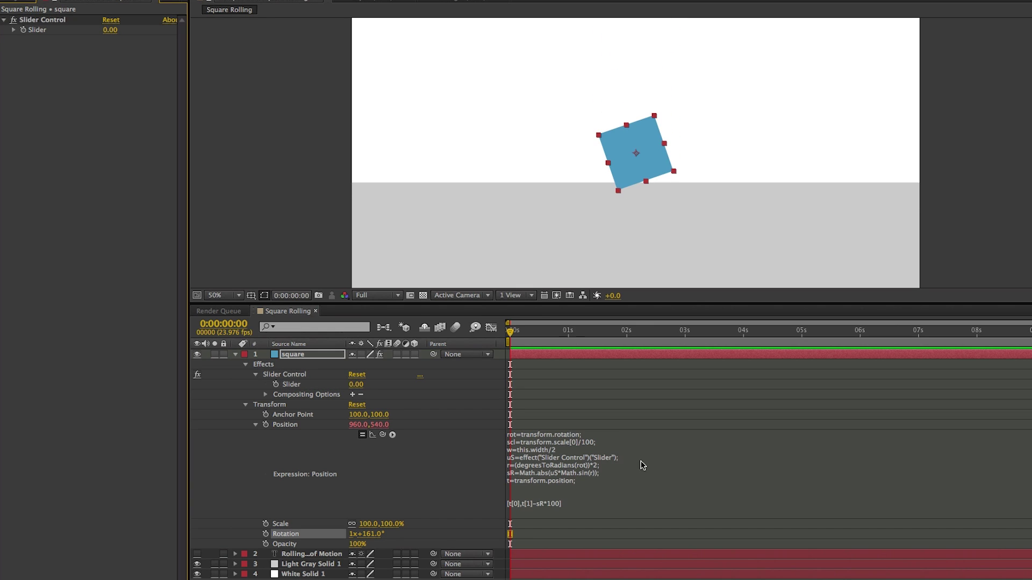
left_click(604, 462)
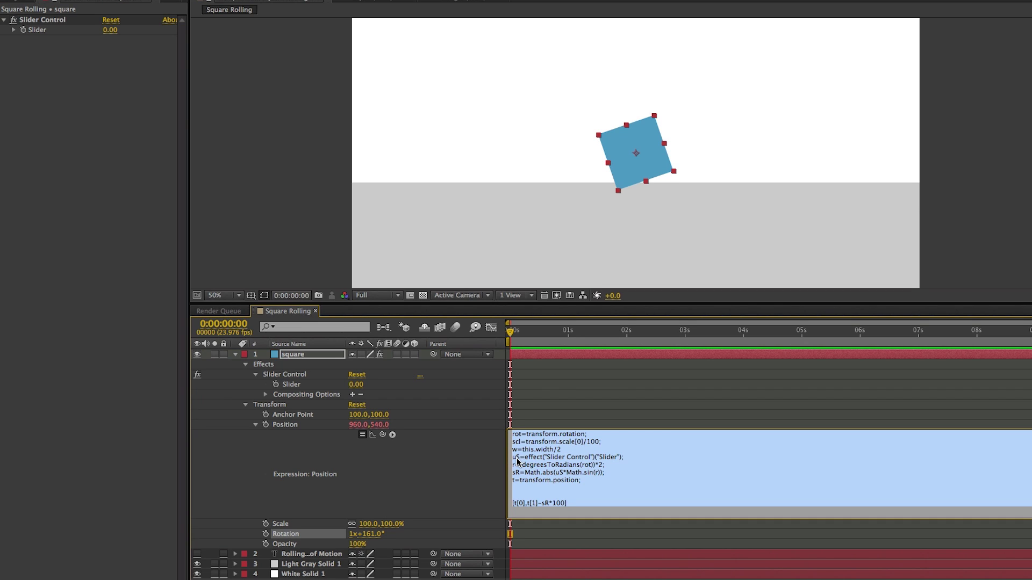
left_click(517, 459)
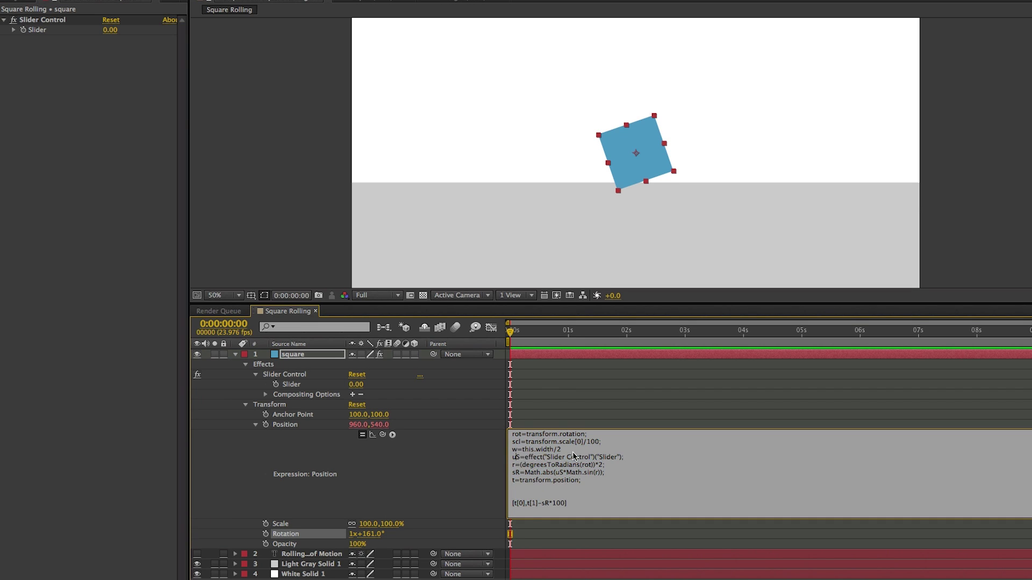
left_click(621, 458)
left_click(656, 428)
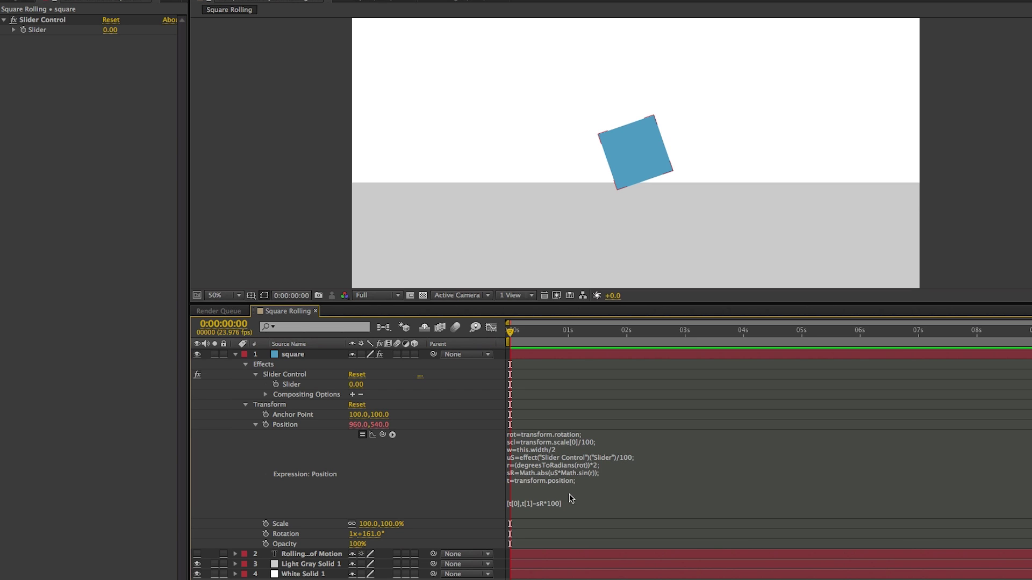
- Set the square's rotation to 1x+45 degrees and its slider to 40 so the lower corner rests on the ground line
left_click(374, 534)
type("45")
key("Return")
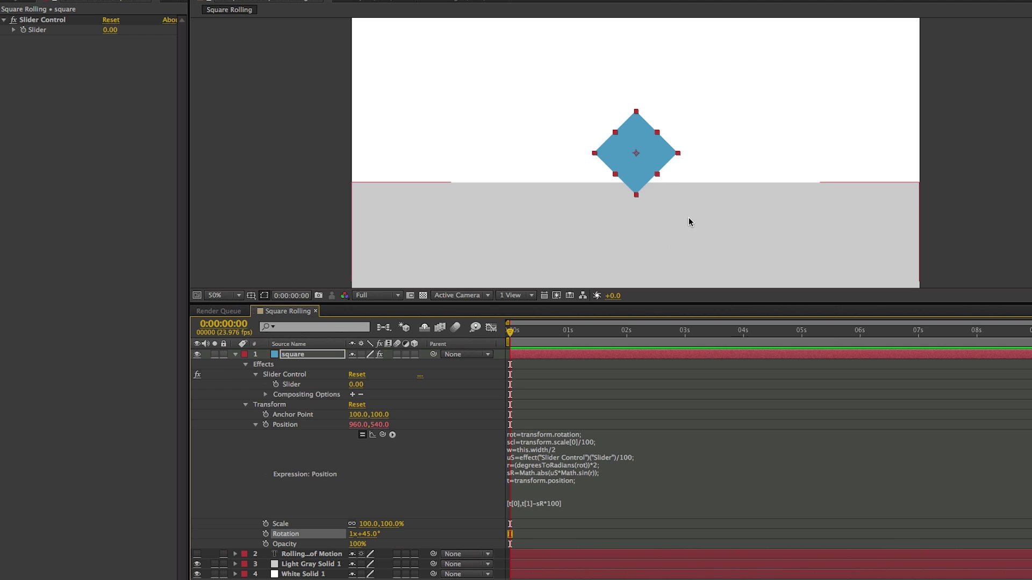
key("period")
key("period")
left_click_drag(691, 233, 676, 172)
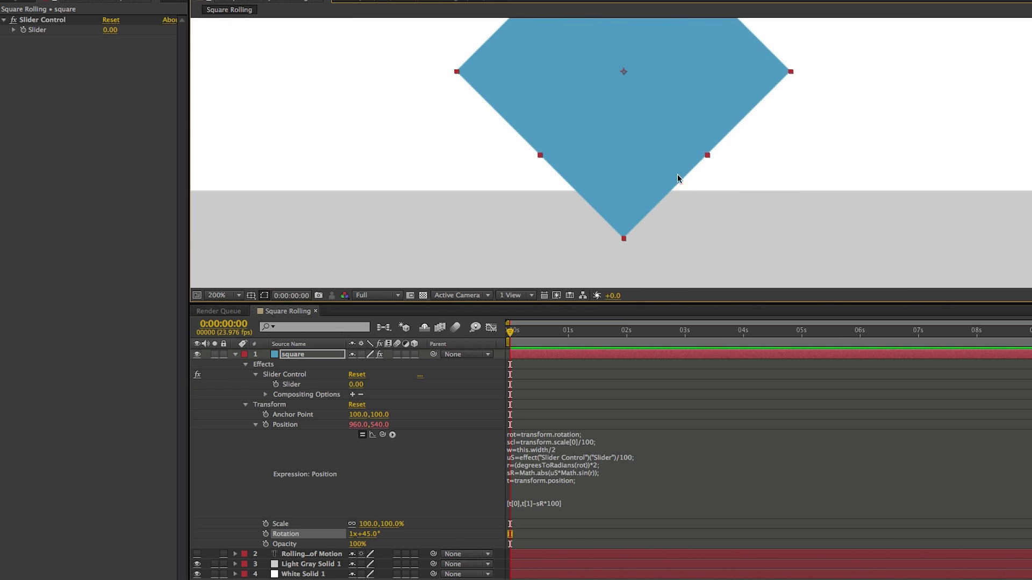
left_click_drag(111, 31, 135, 35)
left_click(117, 31)
type("40")
key("Return")
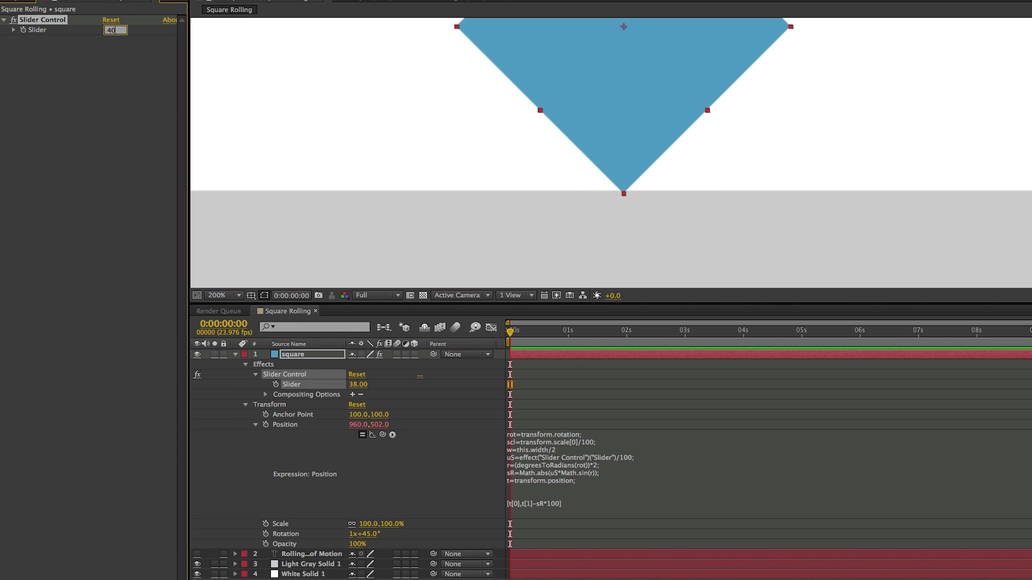
- Scrub the square's rotation to check that its corners stay on the ground while it turns
left_click(647, 486)
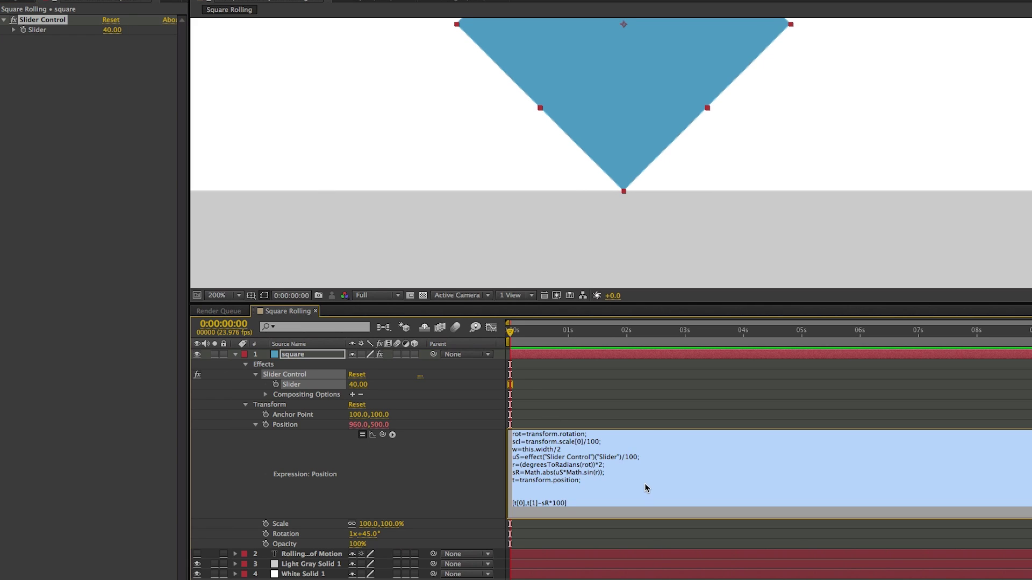
left_click(656, 397)
left_click_drag(376, 534, 460, 542)
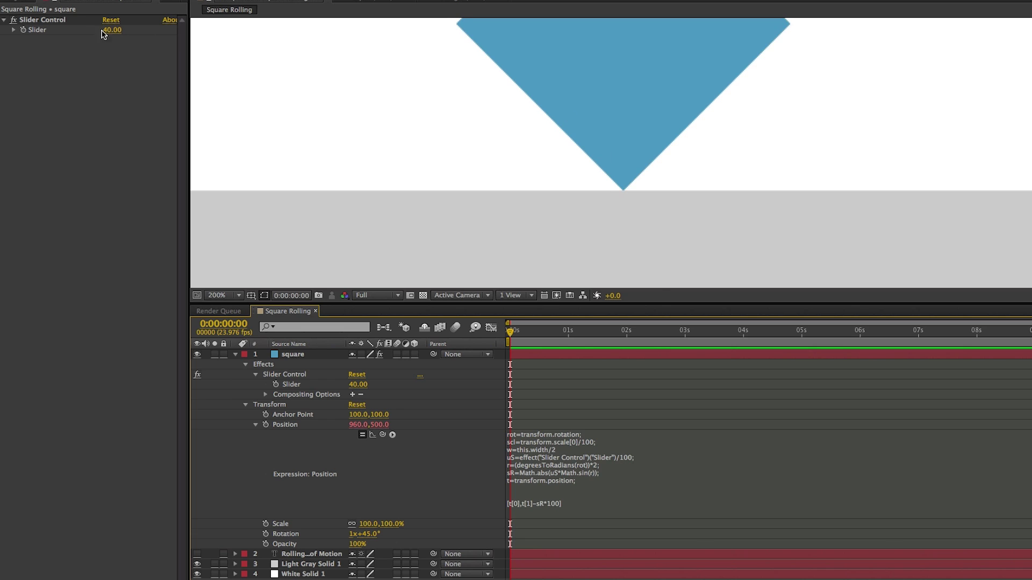
- Add a rounded rectangle mask covering the square layer and set its slider to 30 so the rounded corner touches the ground
left_click(619, 355)
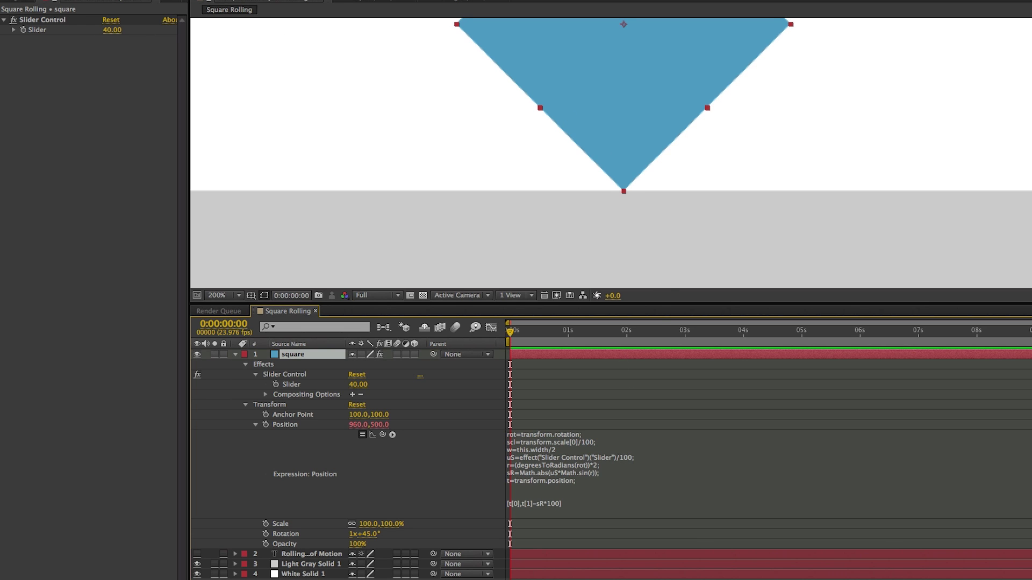
double_click(430, 1)
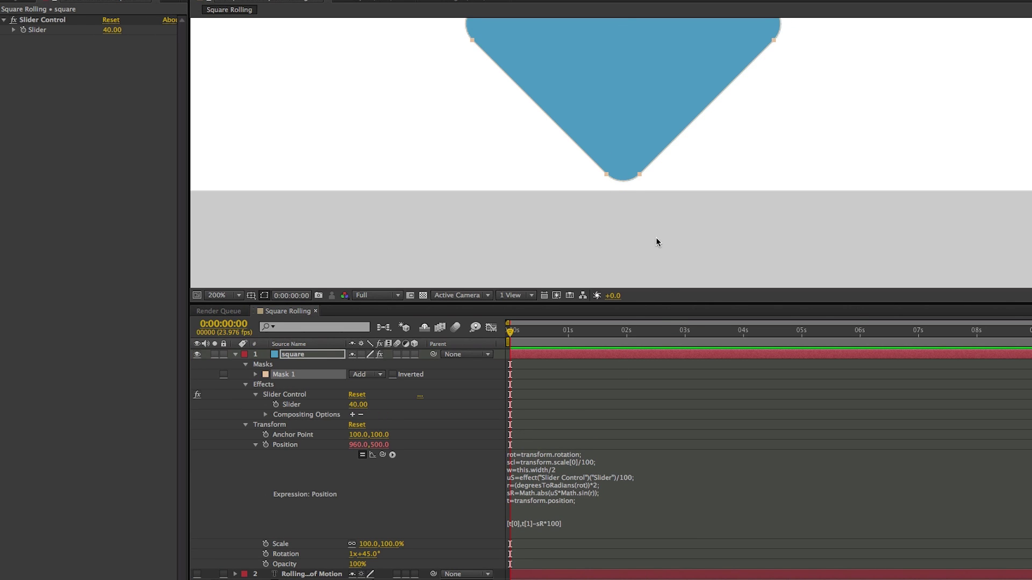
left_click(112, 31)
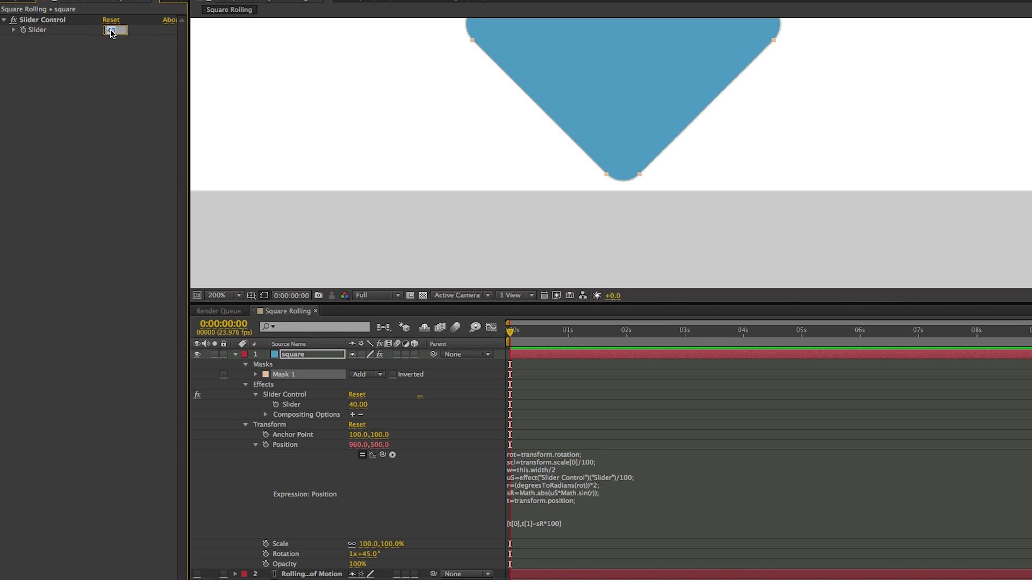
type("30")
key("Return")
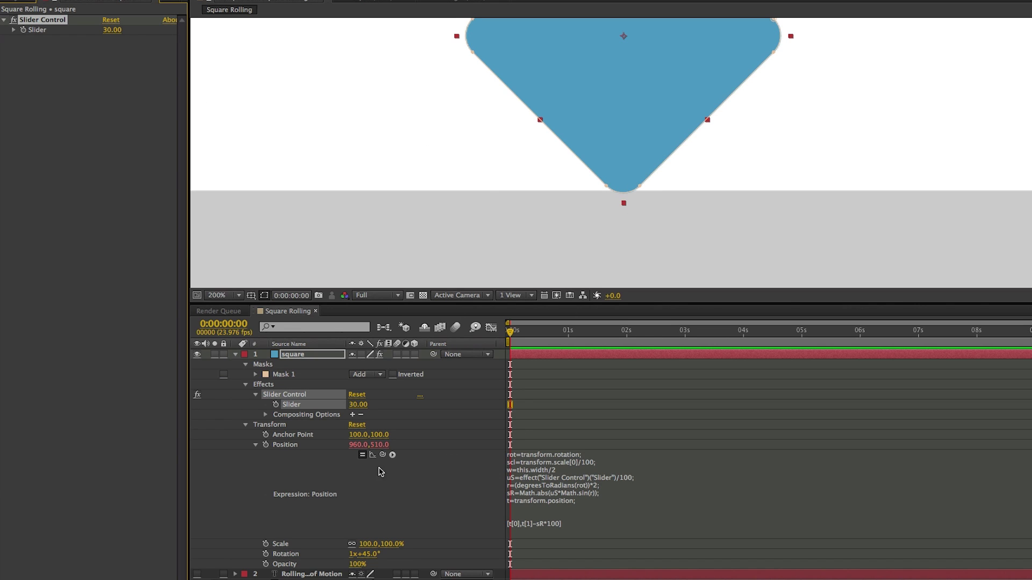
- Scrub the square's rotation to 0x+214 degrees to check the rounded corners against the ground
left_click_drag(372, 555, 478, 559)
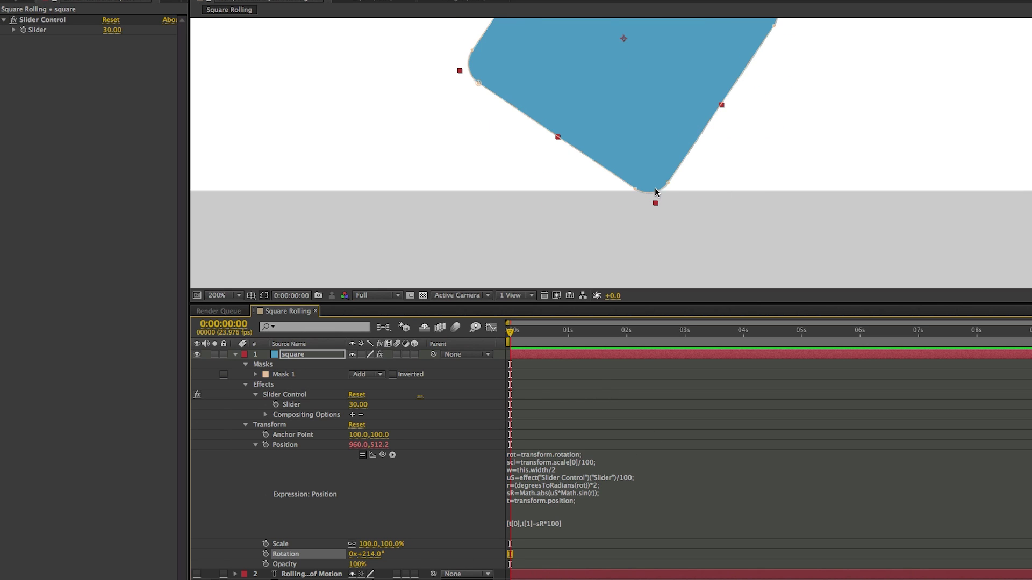
key("comma")
scroll(638, 203, "up", 2)
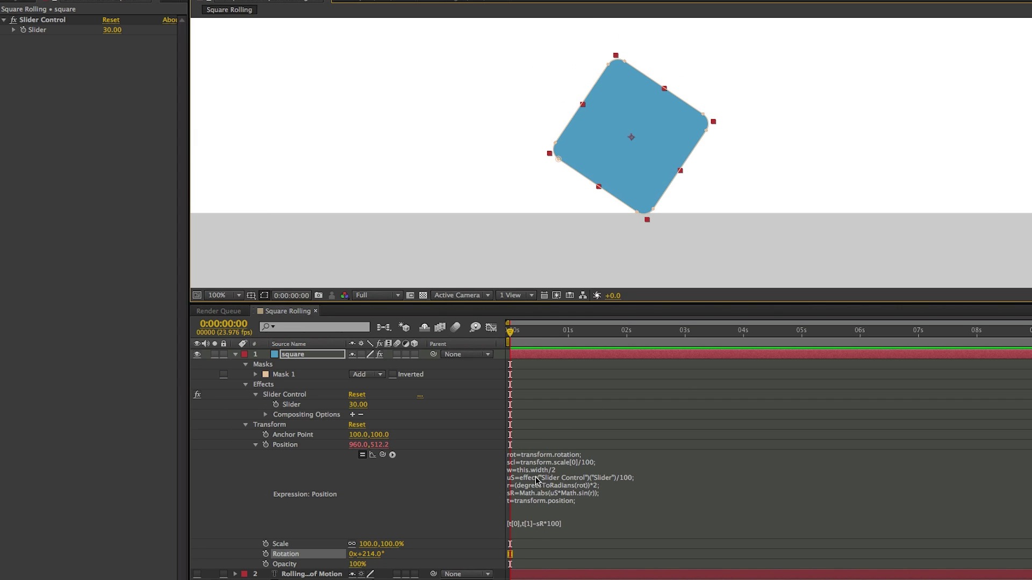
- Enlarge the timeline area to fit the whole position expression and reset the square's rotation to 0 degrees
left_click_drag(537, 304, 537, 227)
left_click(574, 451)
left_click(555, 456)
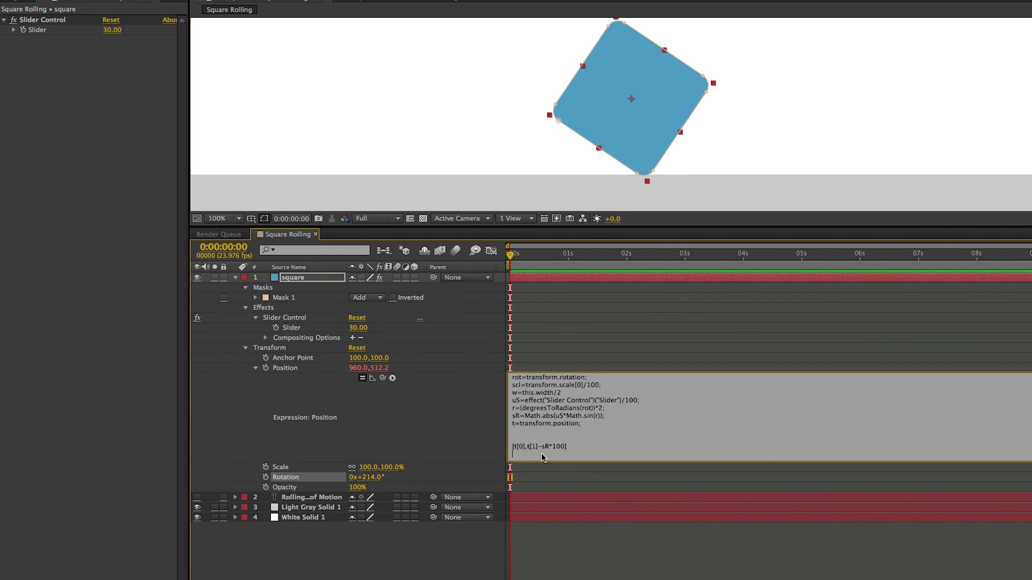
left_click(370, 477)
type("0")
key("Return")
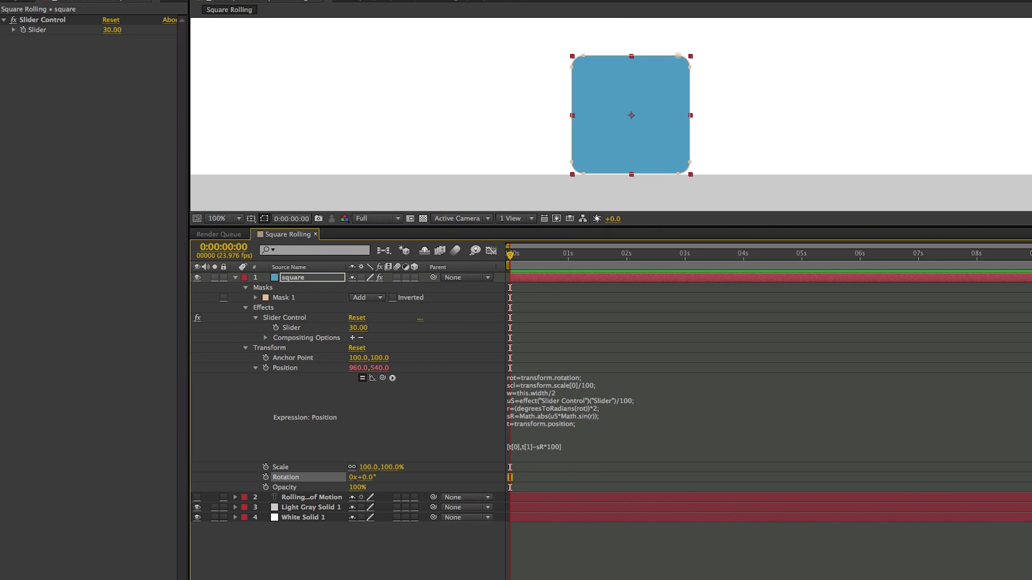
- Change the X value in the position expression to t[0]+w*(rot/45) and test the sideways travel by scrubbing the rotation
left_click(521, 453)
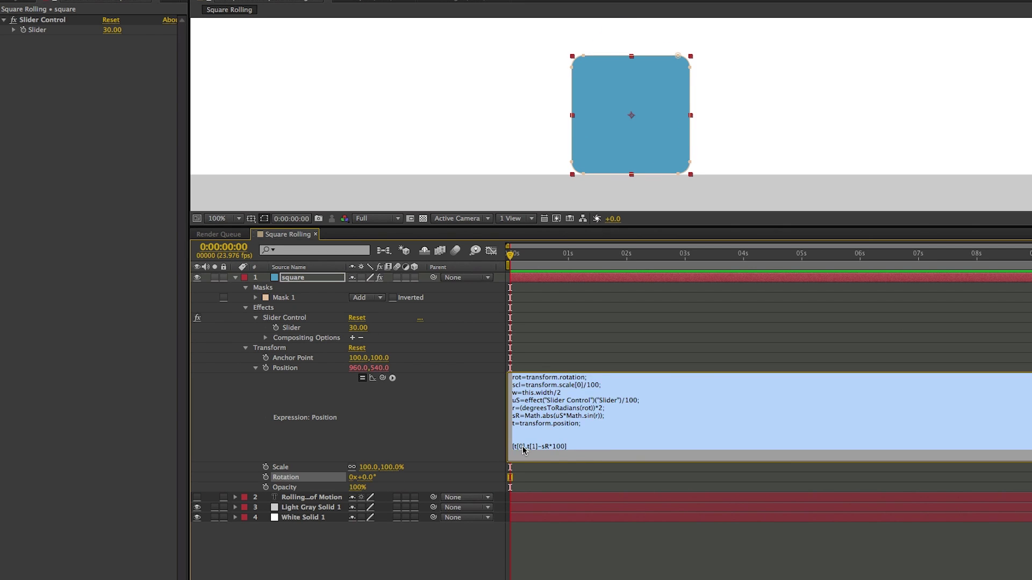
left_click(517, 449)
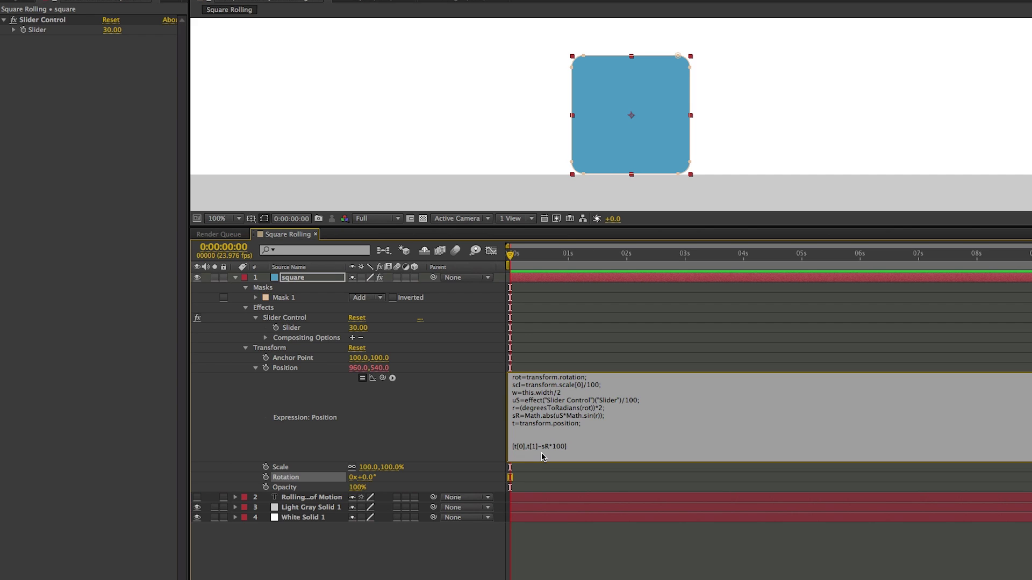
type("+w*(rot/45)")
left_click(575, 356)
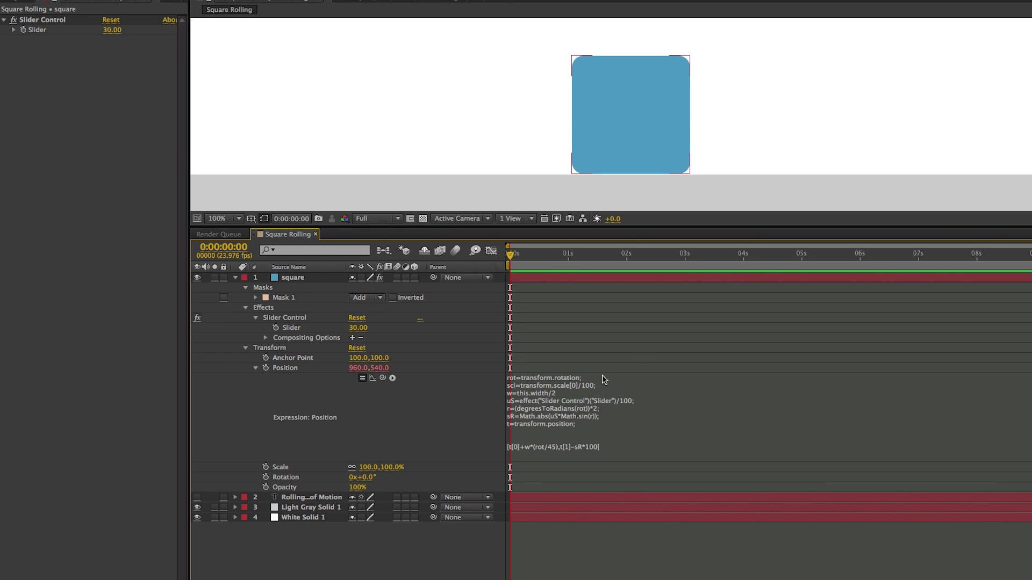
scroll(640, 161, "down", 2)
left_click_drag(370, 483, 460, 474)
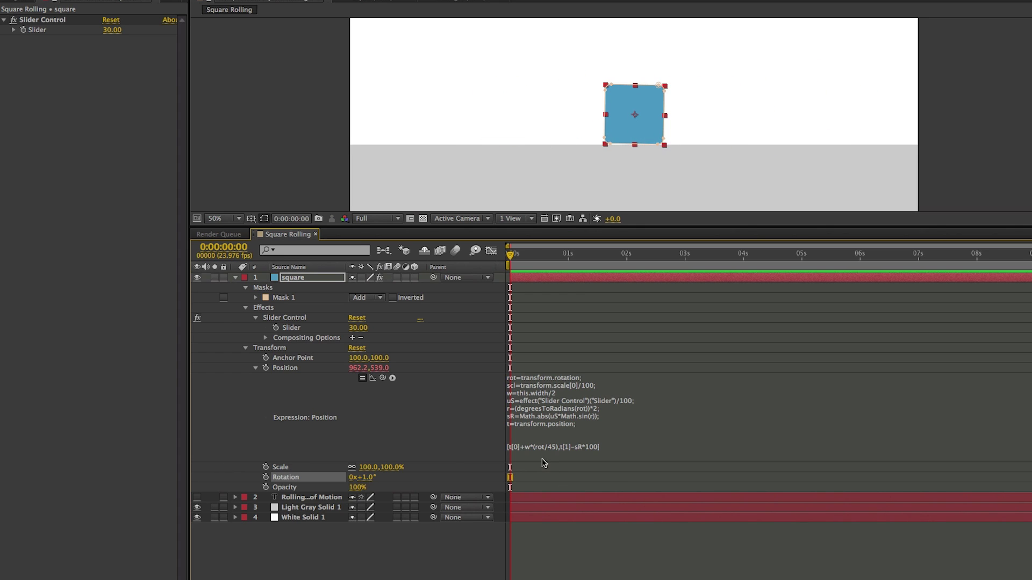
- Try moving the square to other places in the composition and scrub its rotation to test rolling from there
left_click(521, 440)
left_click(522, 439)
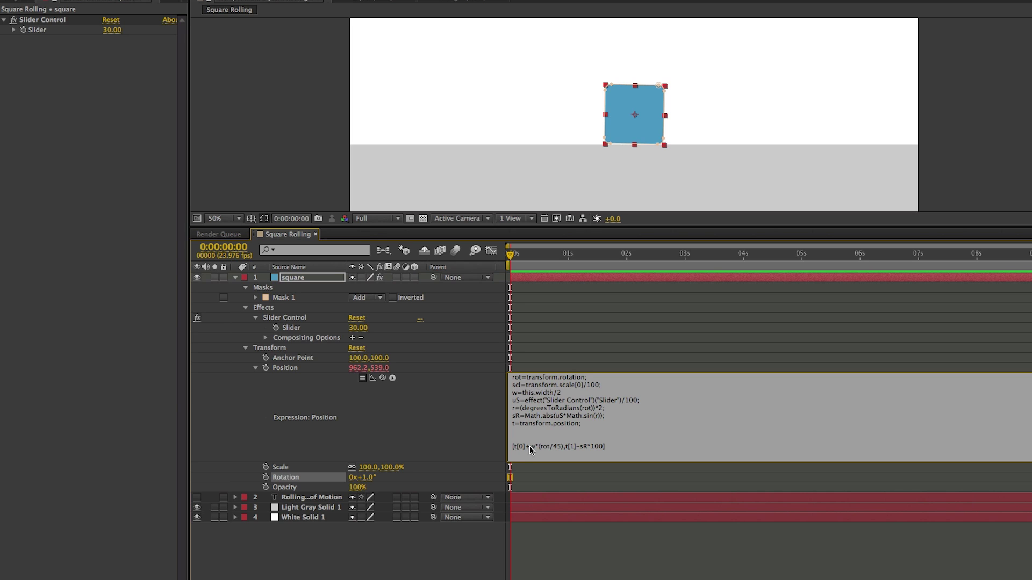
left_click_drag(633, 123, 489, 71)
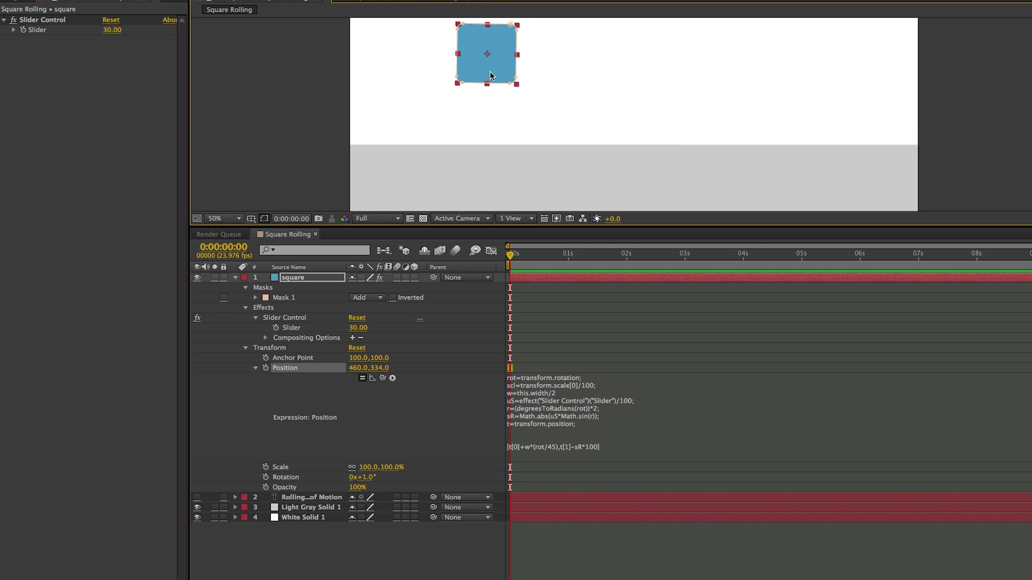
left_click_drag(370, 481, 493, 460)
left_click_drag(591, 66, 642, 190)
left_click_drag(371, 477, 326, 446)
key("ctrl+z")
- Scale the square up to about 259.7% and scrub its rotation to -135 degrees to test rolling at the larger size
left_click_drag(370, 477, 318, 473)
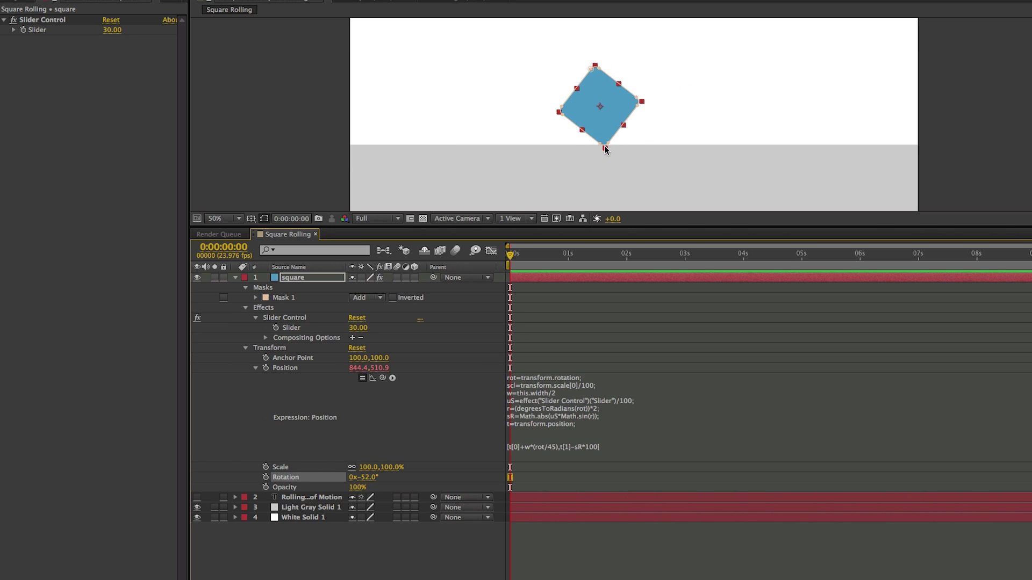
left_click_drag(605, 149, 614, 161)
left_click(599, 113)
left_click_drag(637, 102, 718, 103)
left_click_drag(375, 477, 304, 468)
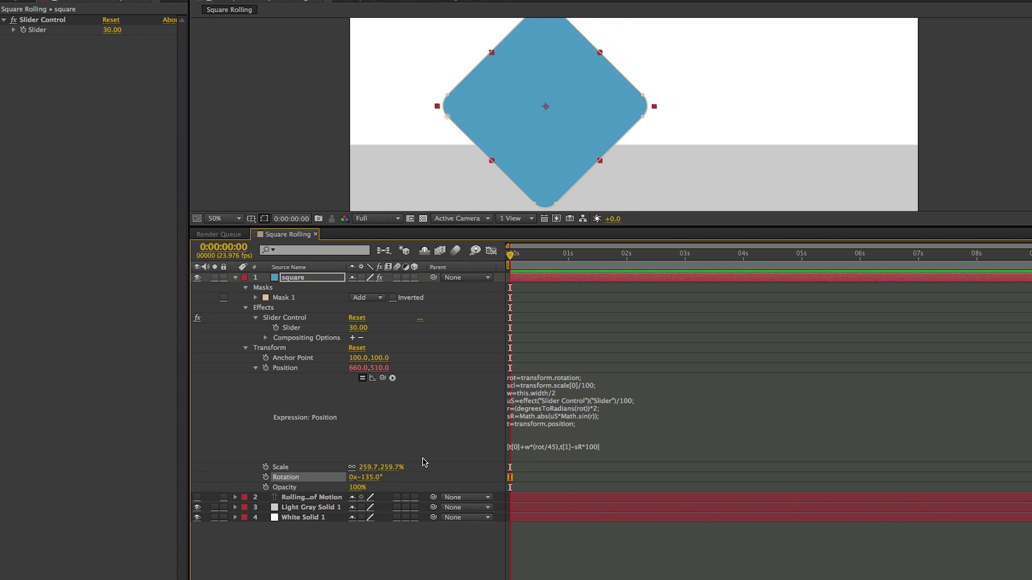
- Reset the rotation to 0 degrees and move the enlarged square up to 960, 384 so its base sits on the ground
left_click(375, 478)
type("0")
key("Return")
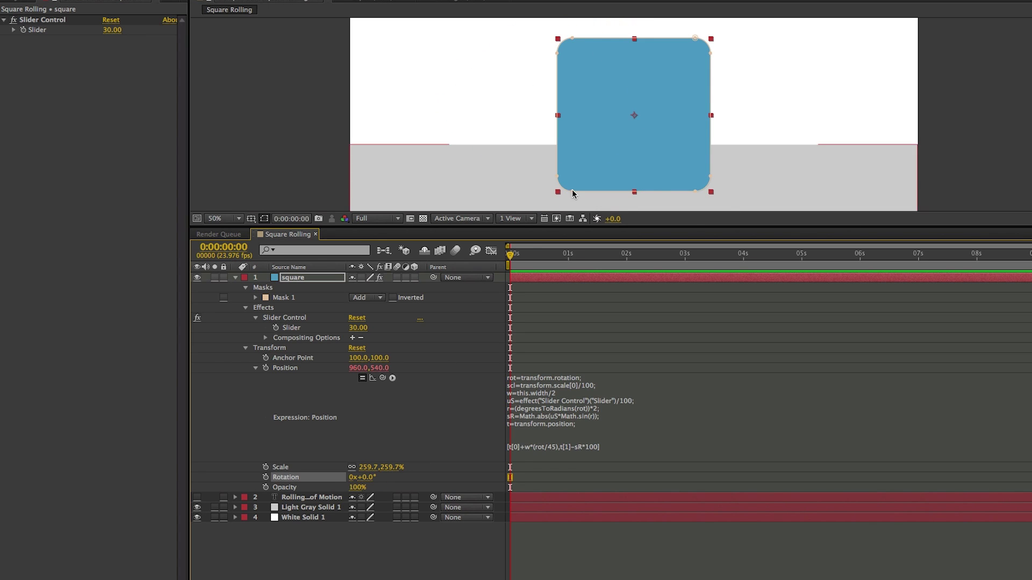
left_click_drag(592, 168, 595, 122)
left_click_drag(375, 478, 434, 484)
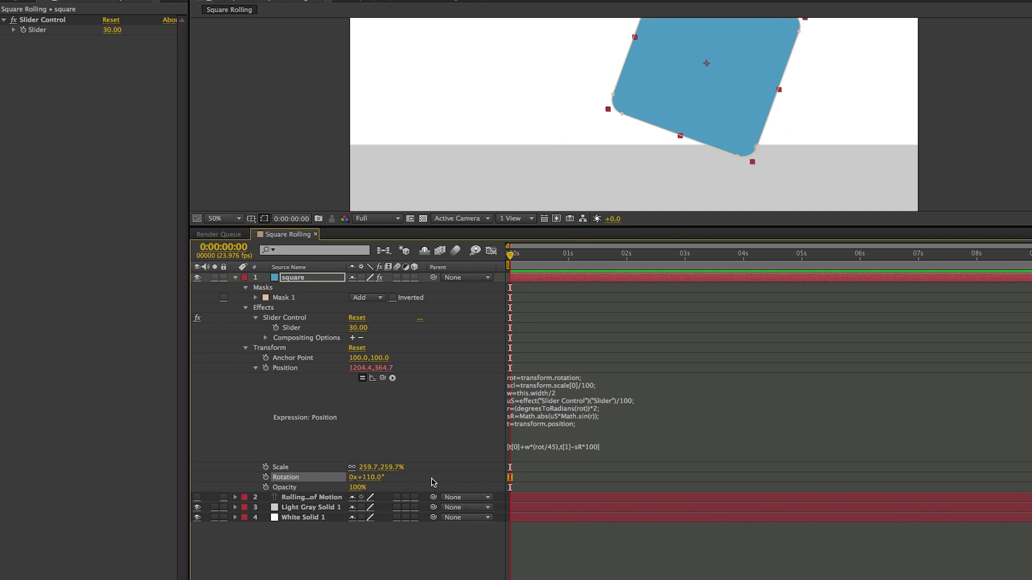
key("ctrl+z")
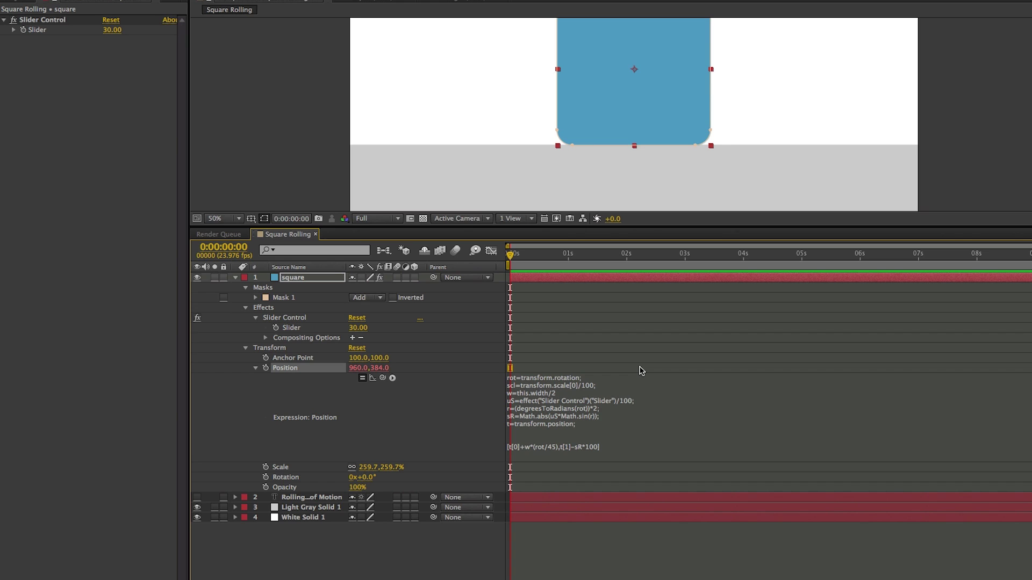
- Change the width line in the position expression to w=(this.width/2)*scl; and test it by scrubbing the rotation to 9 degrees
left_click(553, 395)
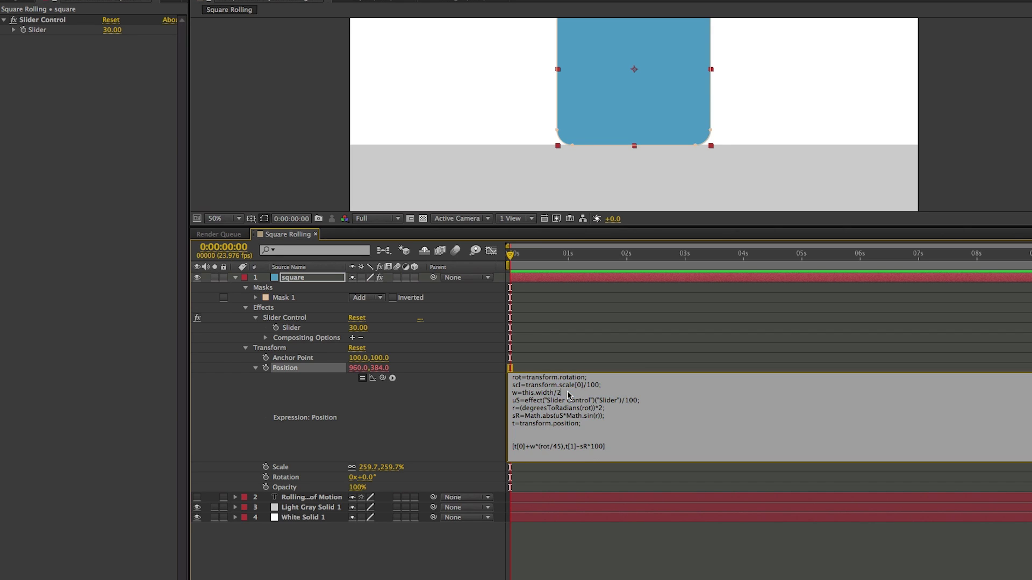
left_click(523, 394)
type("(")
left_click(594, 368)
mouse_move(371, 478)
left_mouse_down()
mouse_move(473, 486)
mouse_move(253, 483)
mouse_move(369, 478)
mouse_move(473, 500)
mouse_move(272, 478)
mouse_move(468, 491)
mouse_move(377, 477)
left_mouse_up()
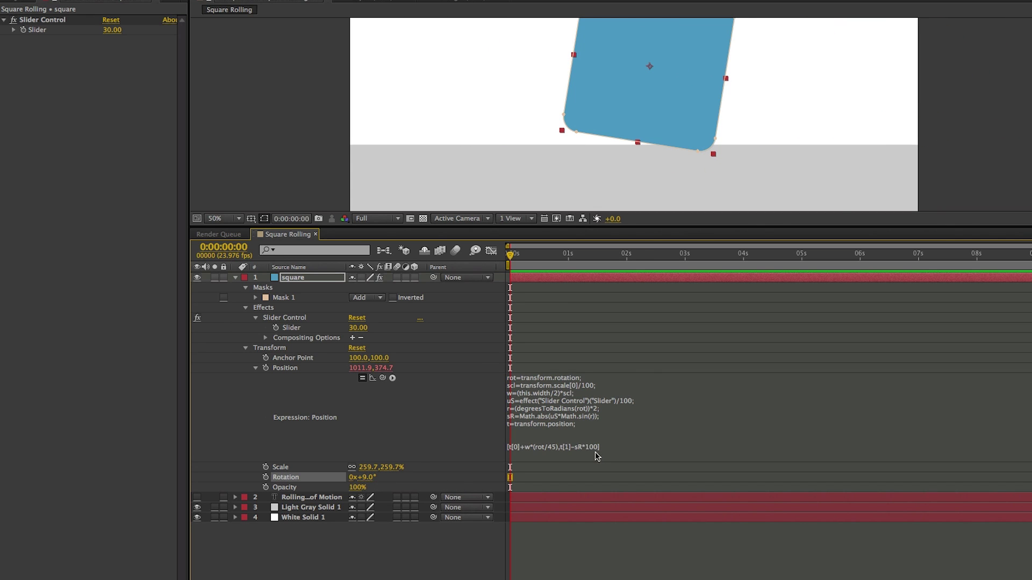
- Change the Y value in the position expression to t[1]-sR*100*scl and test it by scrubbing the rotation to -69 degrees
left_click(579, 447)
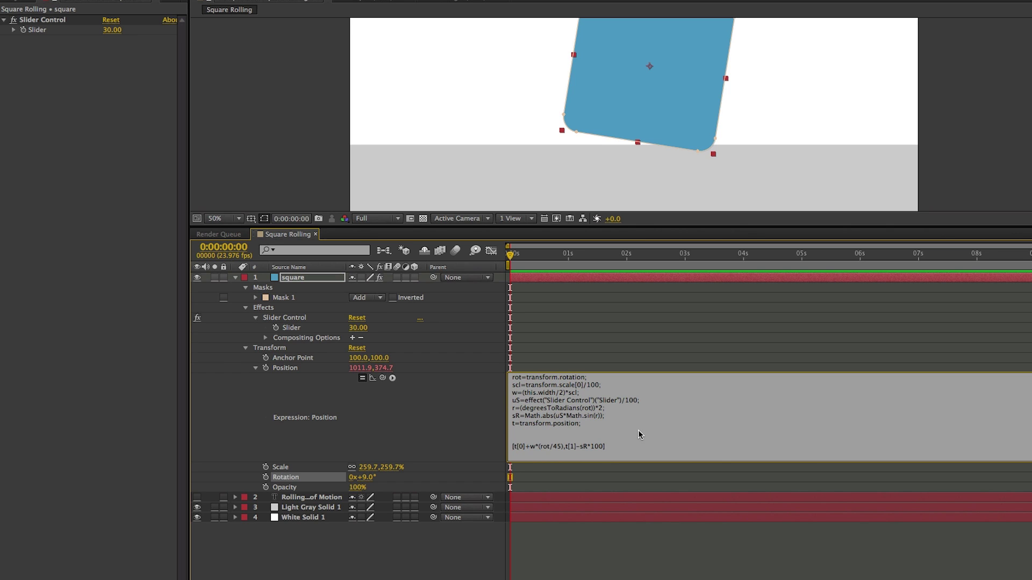
type("*scl")
left_click(667, 346)
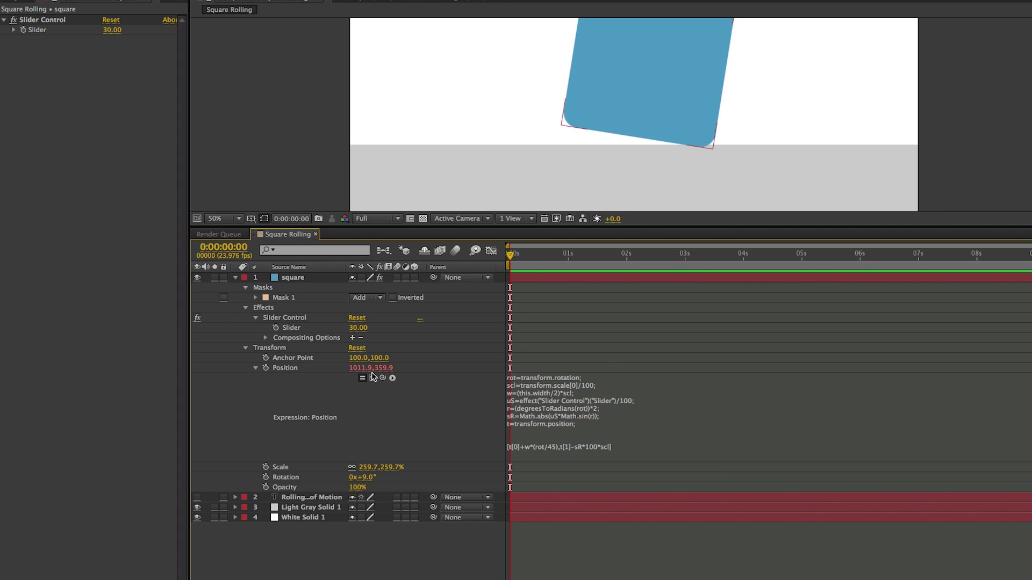
left_click_drag(370, 477, 316, 516)
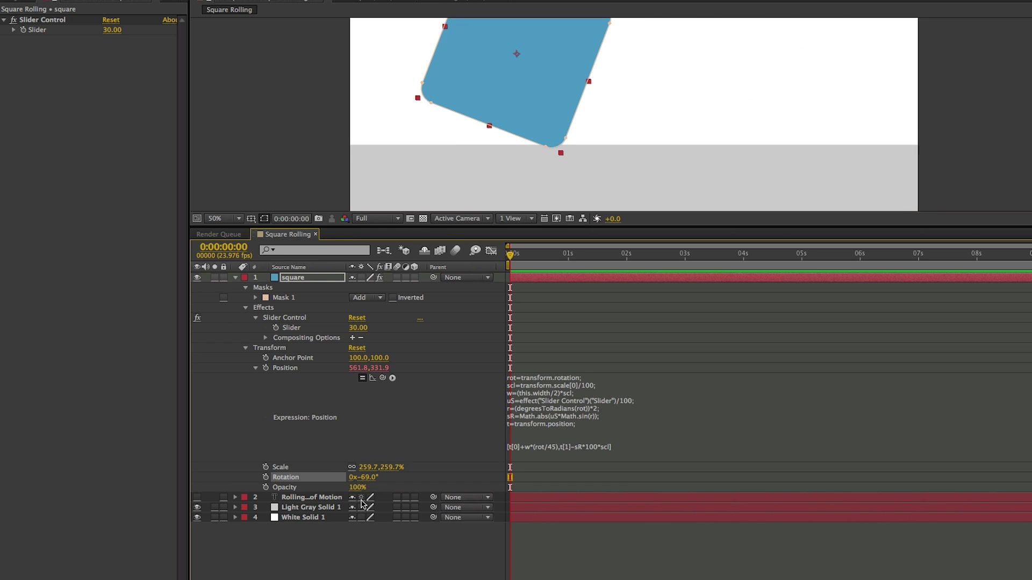
- Scale the square down to about 104.7% and move it down so it touches the ground again
left_click_drag(369, 467, 287, 468)
left_click_drag(602, 86, 617, 132)
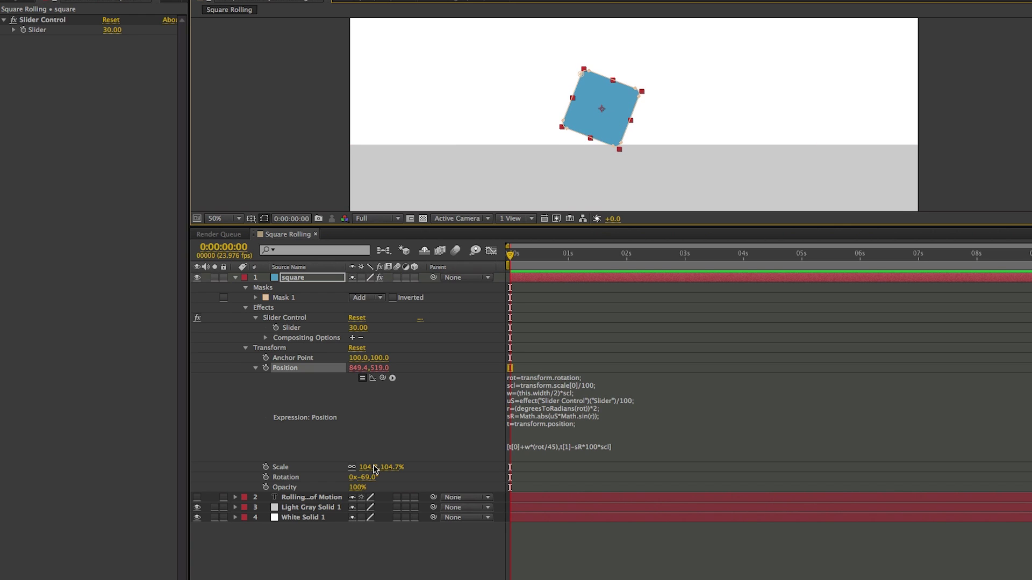
- Scale the square down to 43.7%, set it back on the ground and test the roll by scrubbing its rotation to -57 degrees
left_click_drag(377, 467, 344, 468)
left_click_drag(631, 120, 601, 135)
left_click(600, 161)
left_click_drag(364, 477, 346, 450)
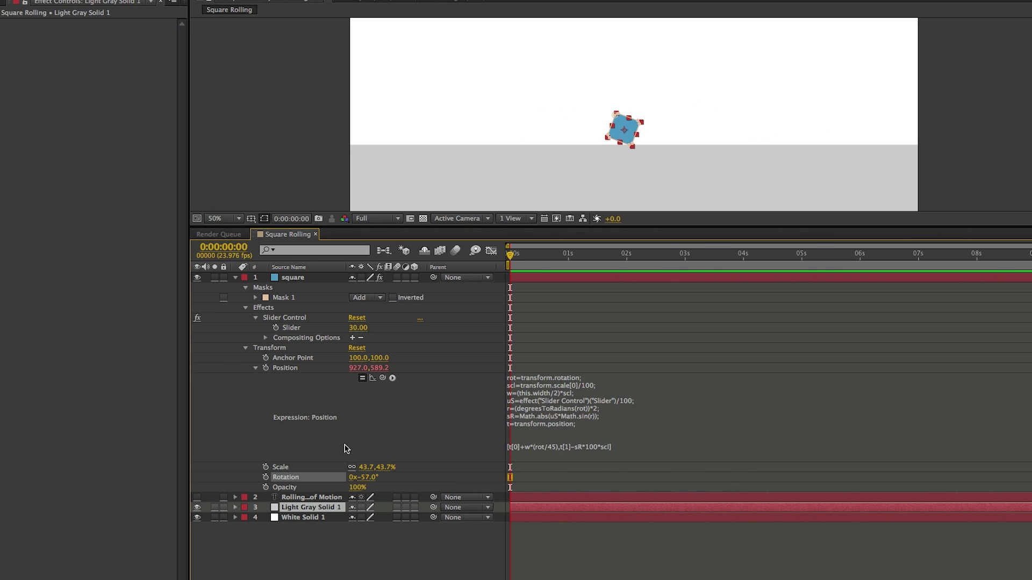
- Enlarge the square to 181.7%, raise it so it rests on the ground and test the roll by scrubbing its rotation to -32 degrees
left_click(565, 275)
left_click_drag(650, 153, 599, 112)
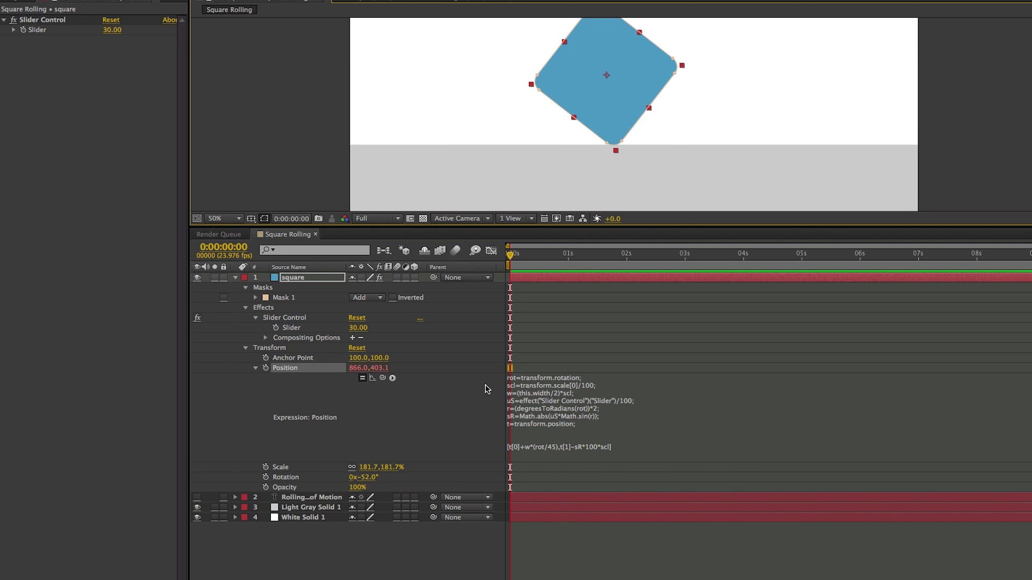
mouse_move(370, 478)
left_mouse_down()
mouse_move(514, 477)
mouse_move(381, 478)
left_mouse_up()
- Delete Mask 1 from the square to restore its sharp corners and set the Slider Control to 40
left_click(285, 301)
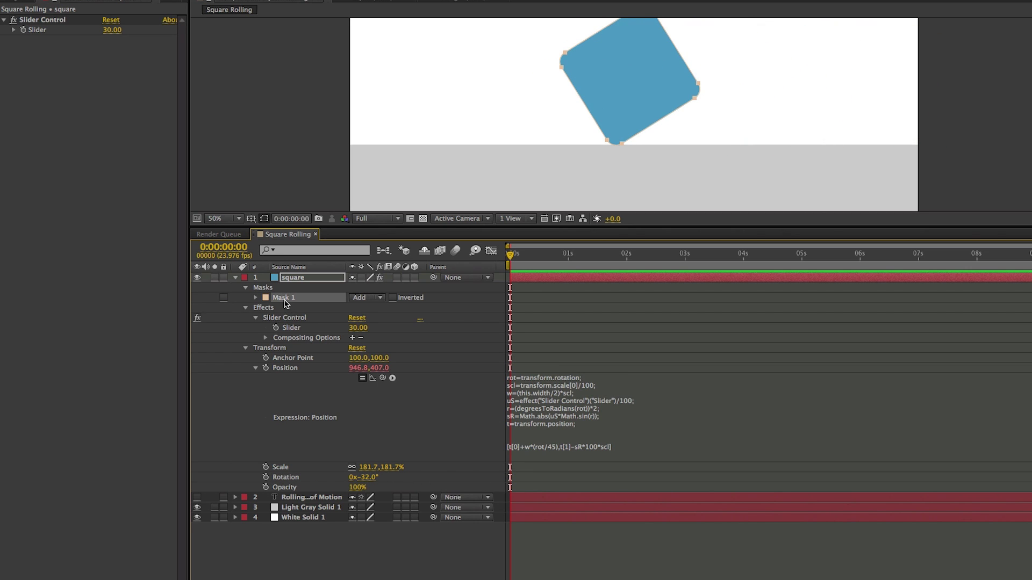
key("Delete")
left_click(111, 31)
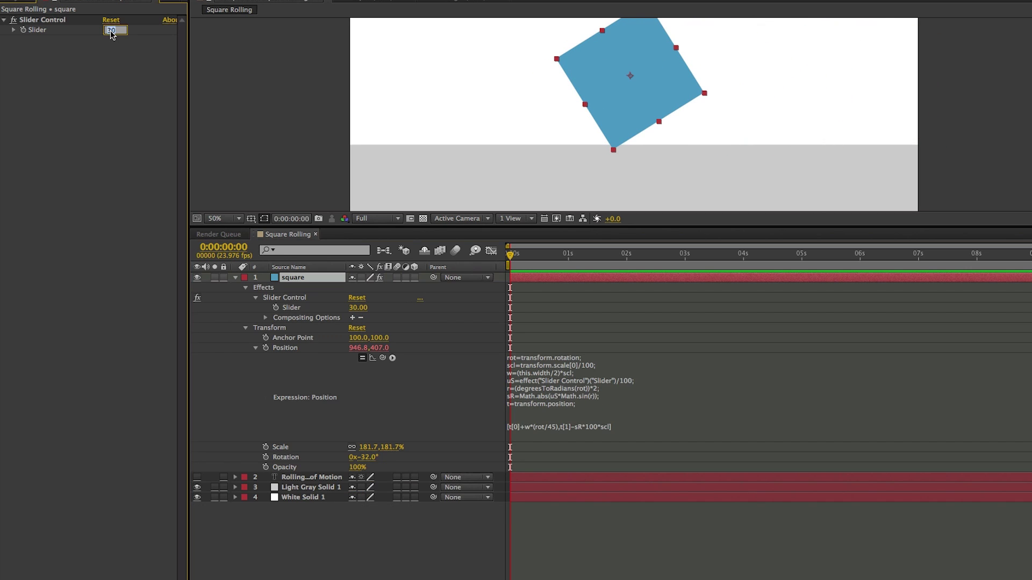
type("40")
key("Return")
- Test the sharp-cornered square's roll by scrubbing its rotation to -21, -73 and finally -161 degrees
mouse_move(363, 457)
left_mouse_down()
mouse_move(472, 455)
mouse_move(371, 455)
left_mouse_up()
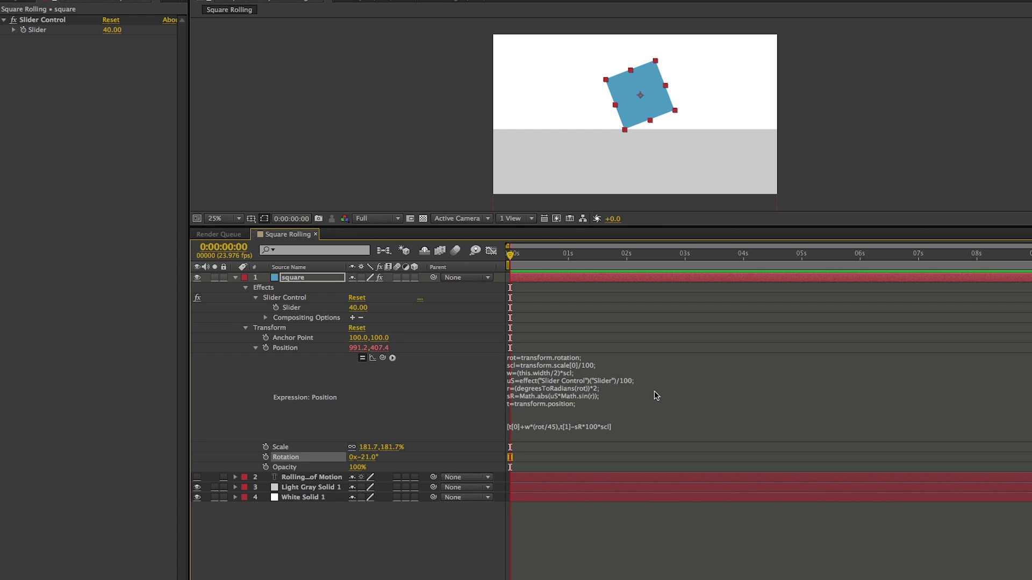
left_click_drag(540, 263, 468, 263)
left_click_drag(369, 458, 301, 419)
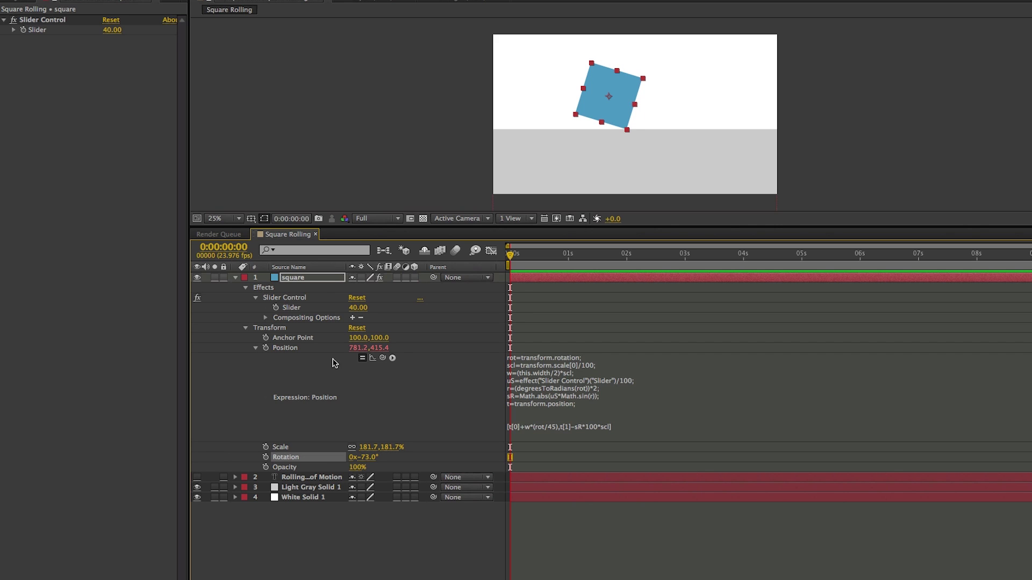
left_click_drag(373, 462, 237, 460)
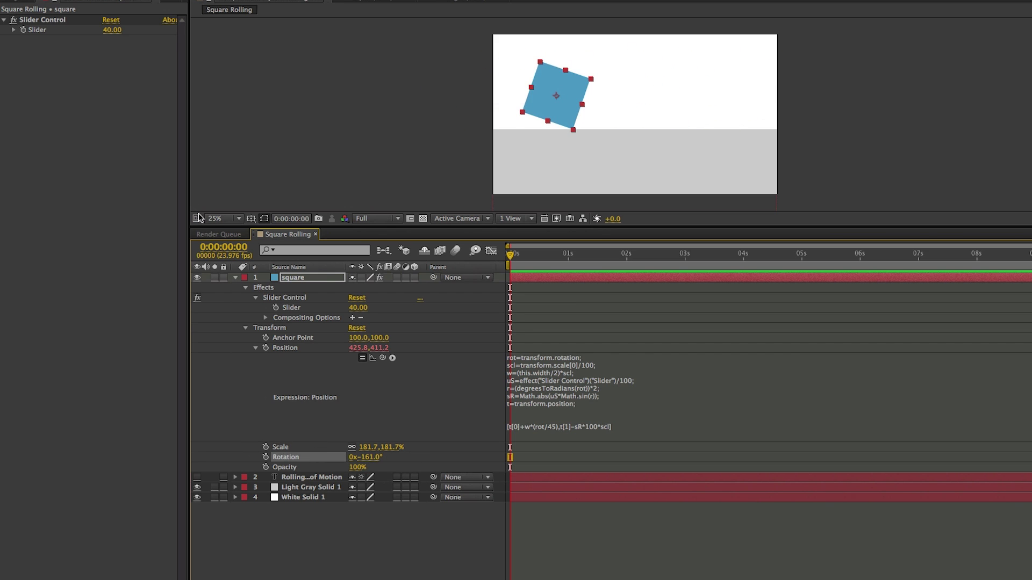
- Make the composition viewer taller and fit the whole composition inside it
left_click_drag(212, 226, 212, 394)
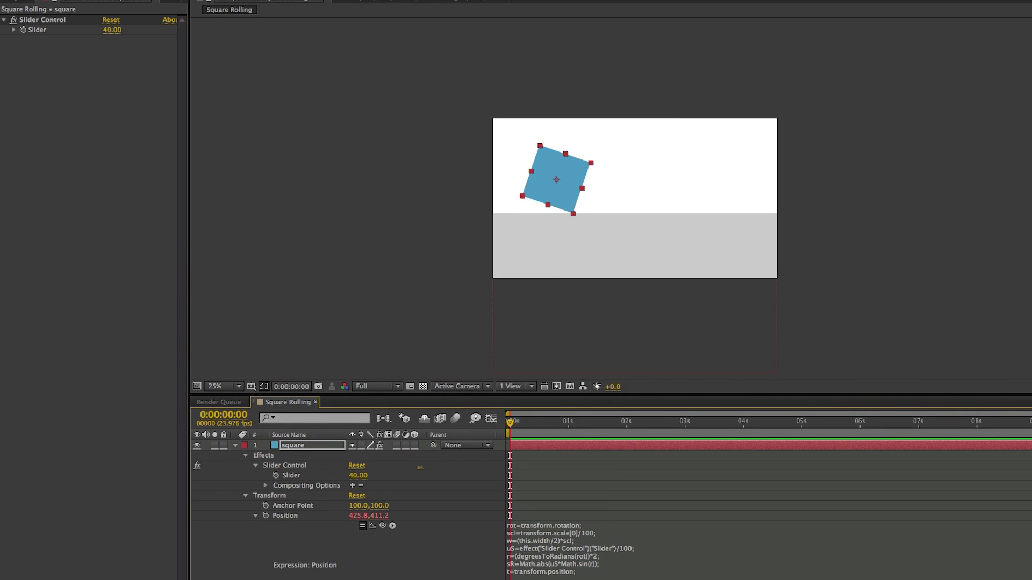
left_click(238, 386)
left_click(221, 398)
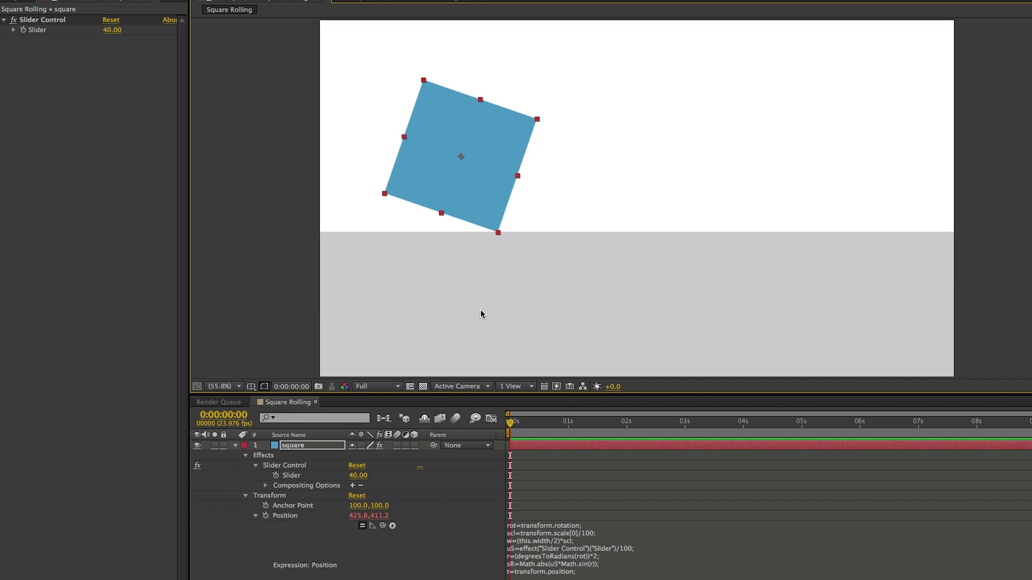